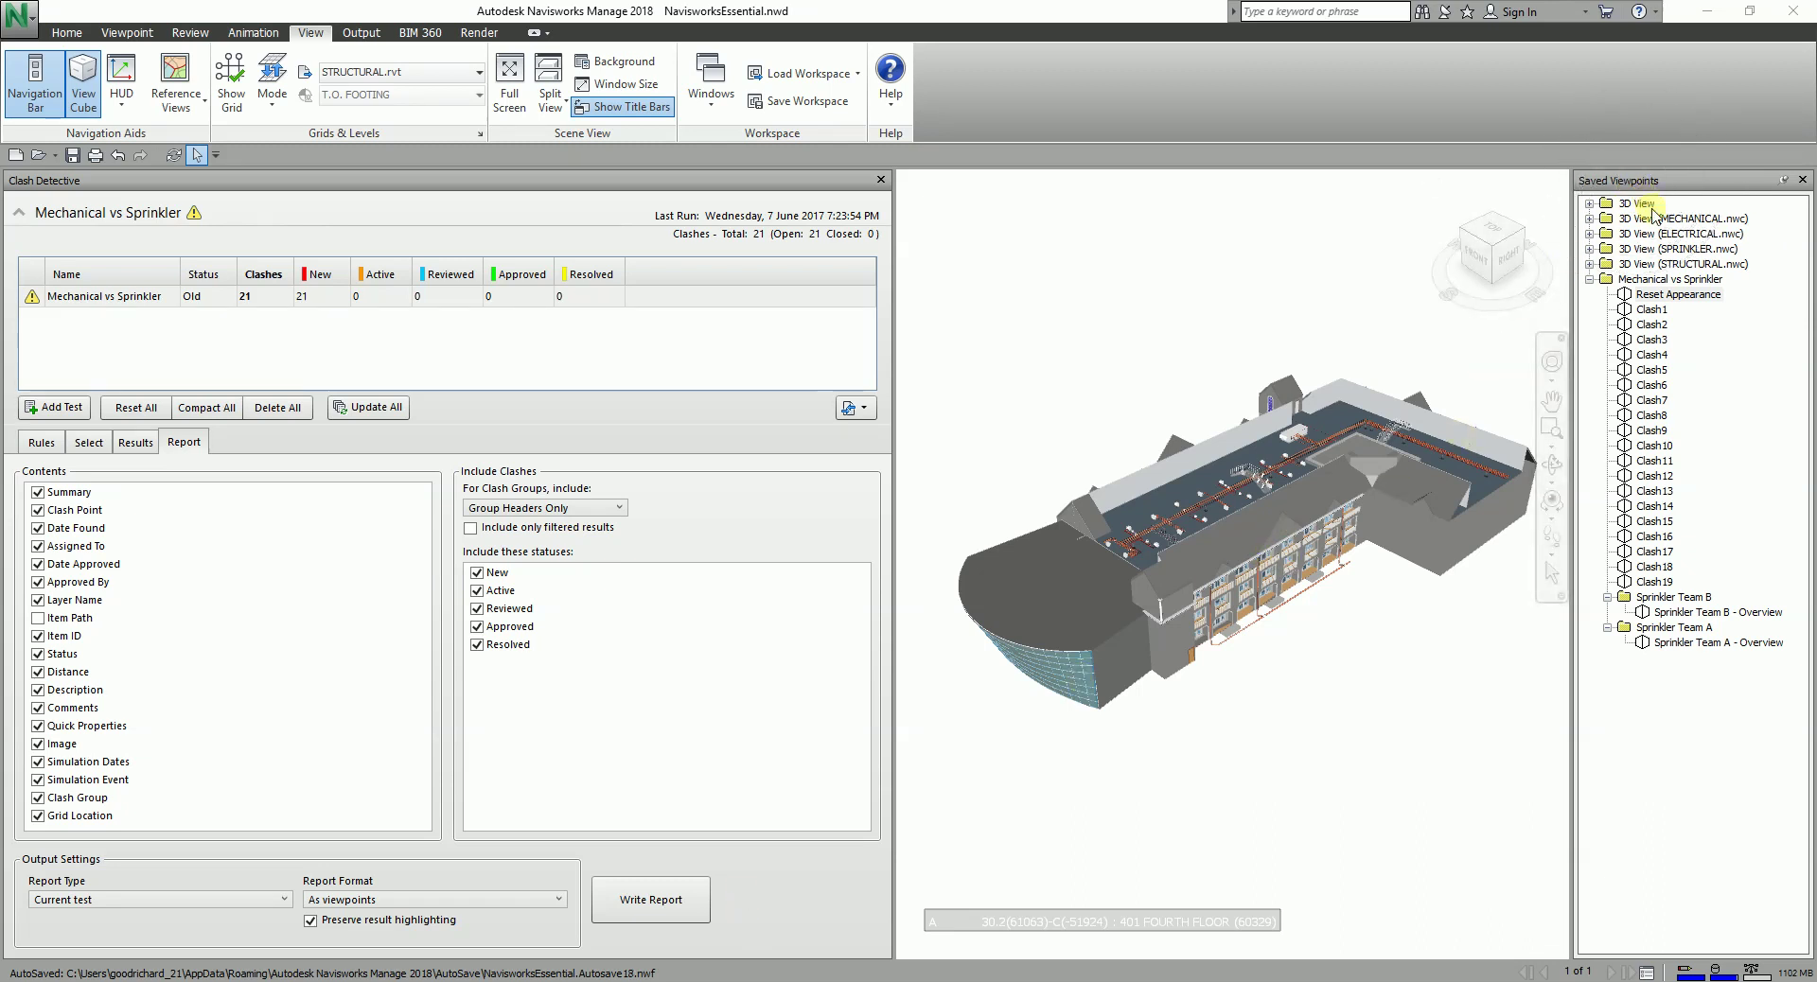
- Step through the Mechanical vs Sprinkler viewpoints Clash6, Clash9, Clash12, Clash14, Clash15, Clash16 and Clash17
click(1667, 280)
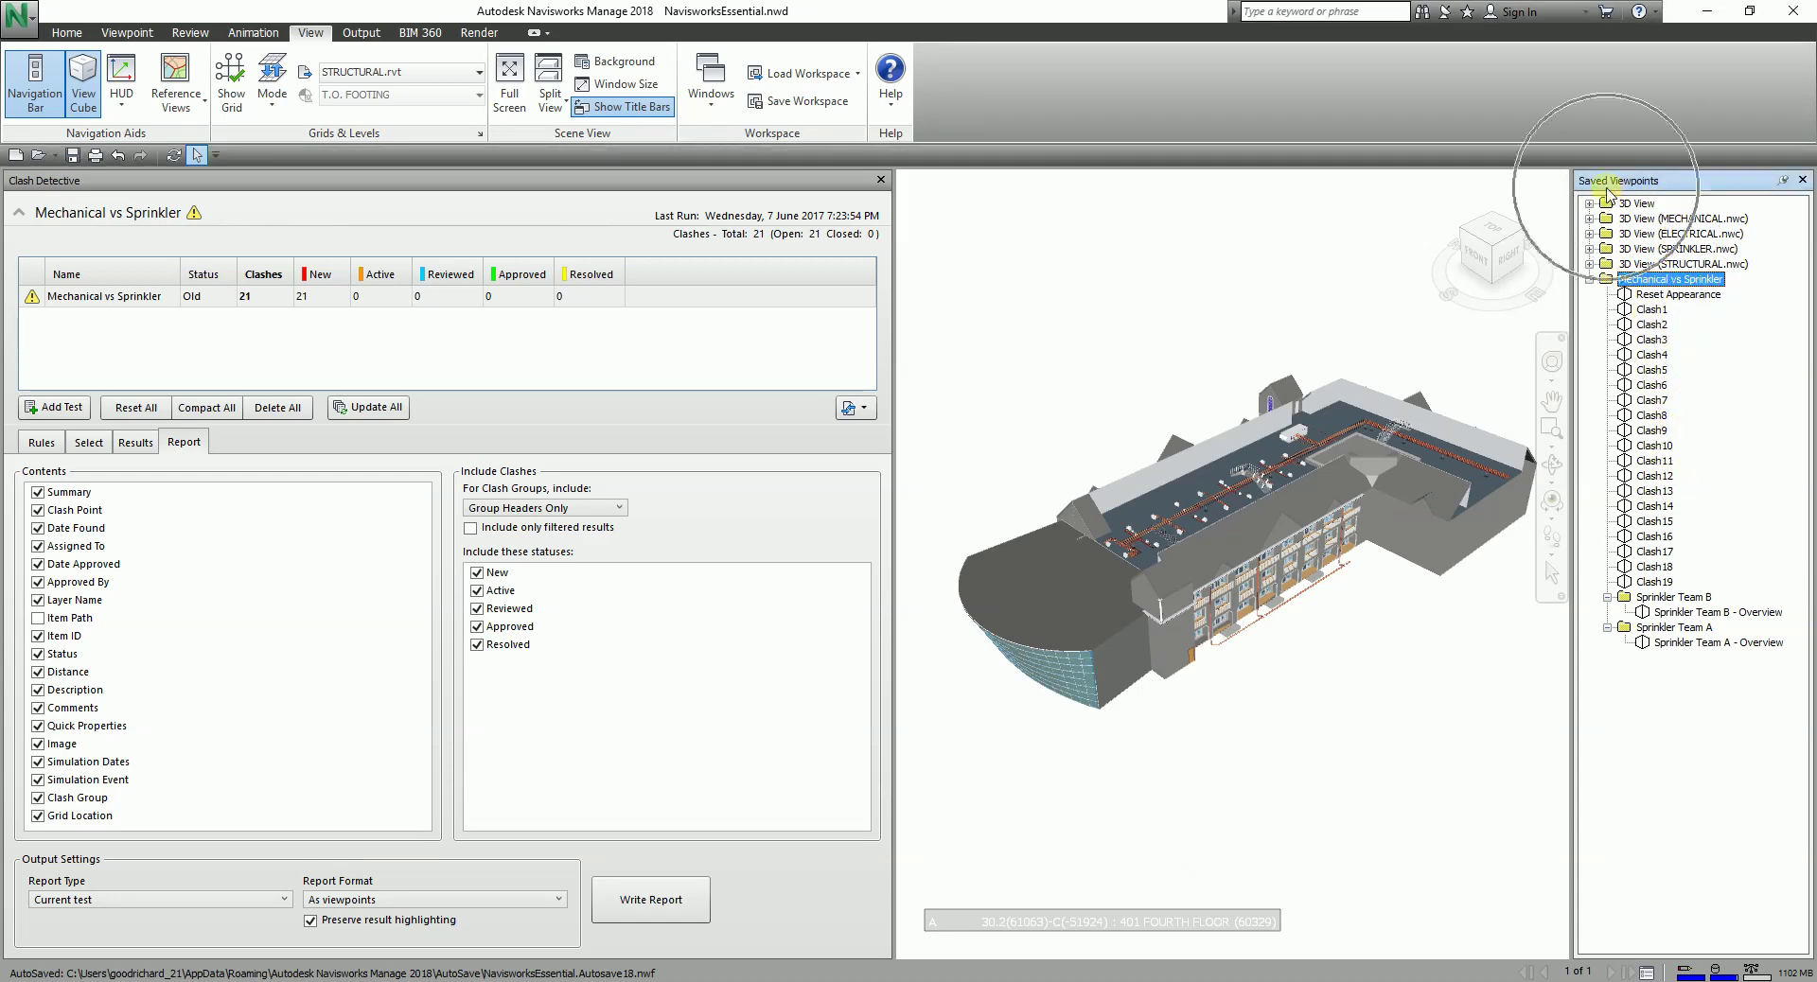
click(1654, 386)
click(1652, 431)
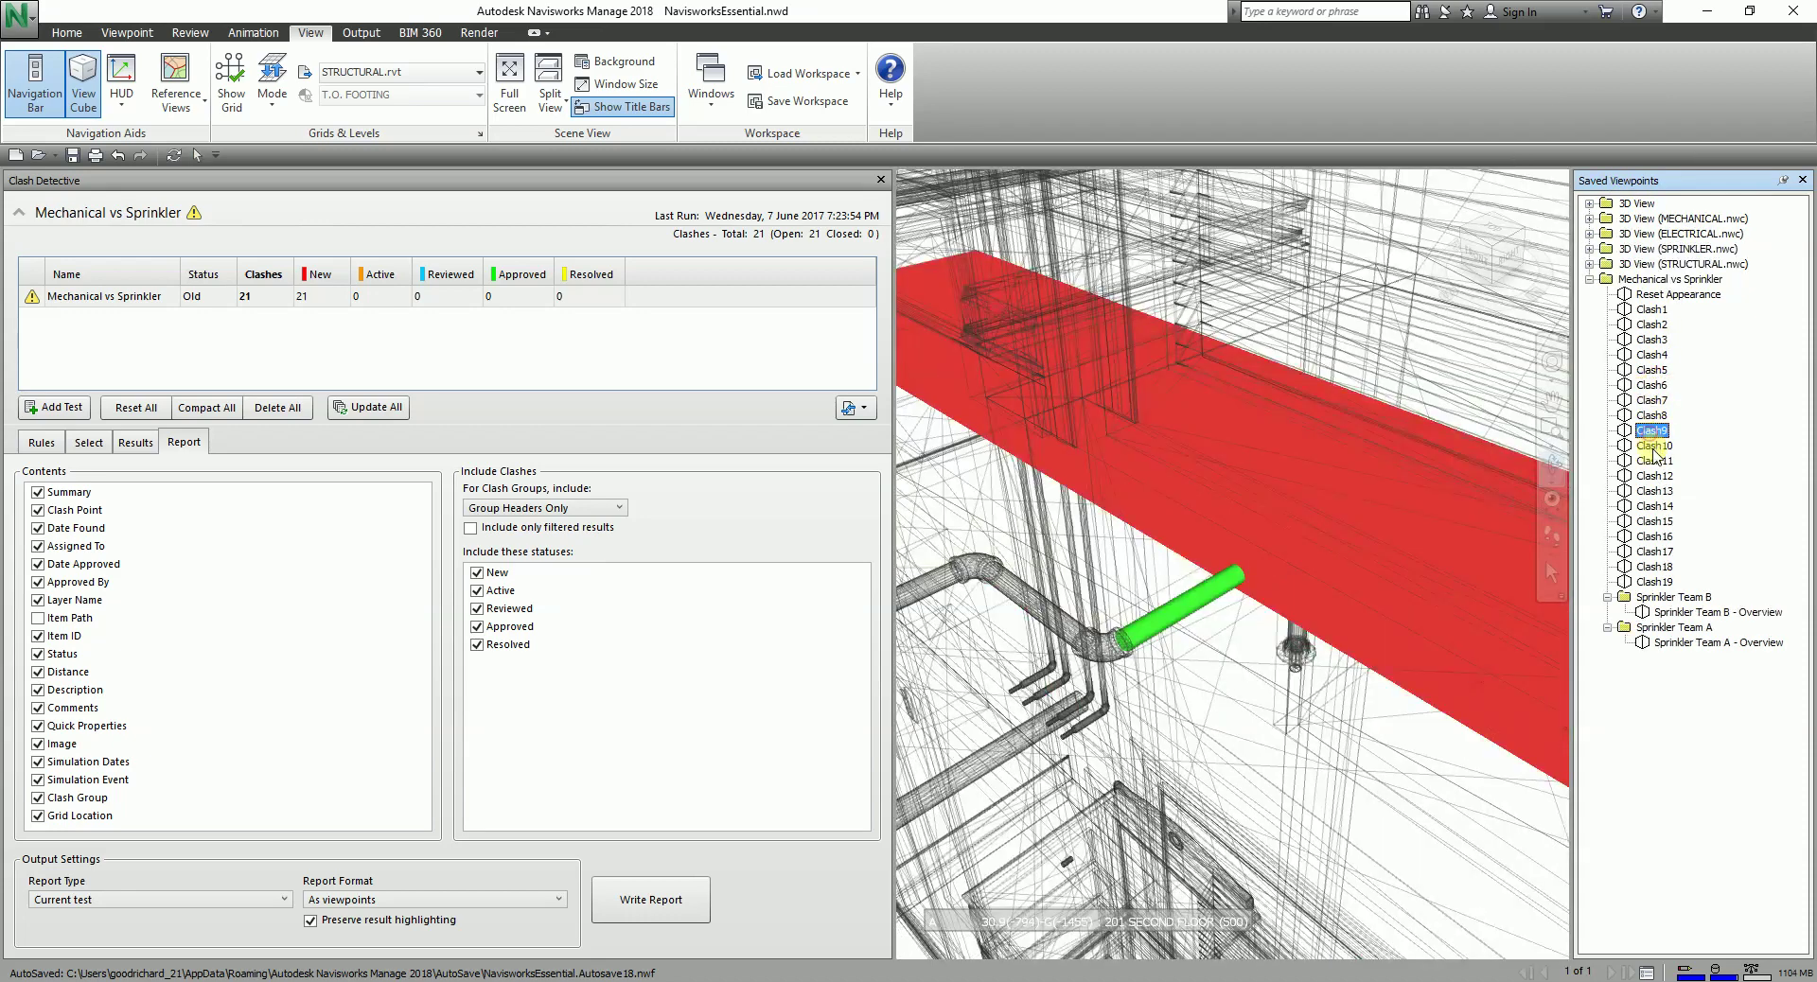
click(1654, 476)
click(1654, 506)
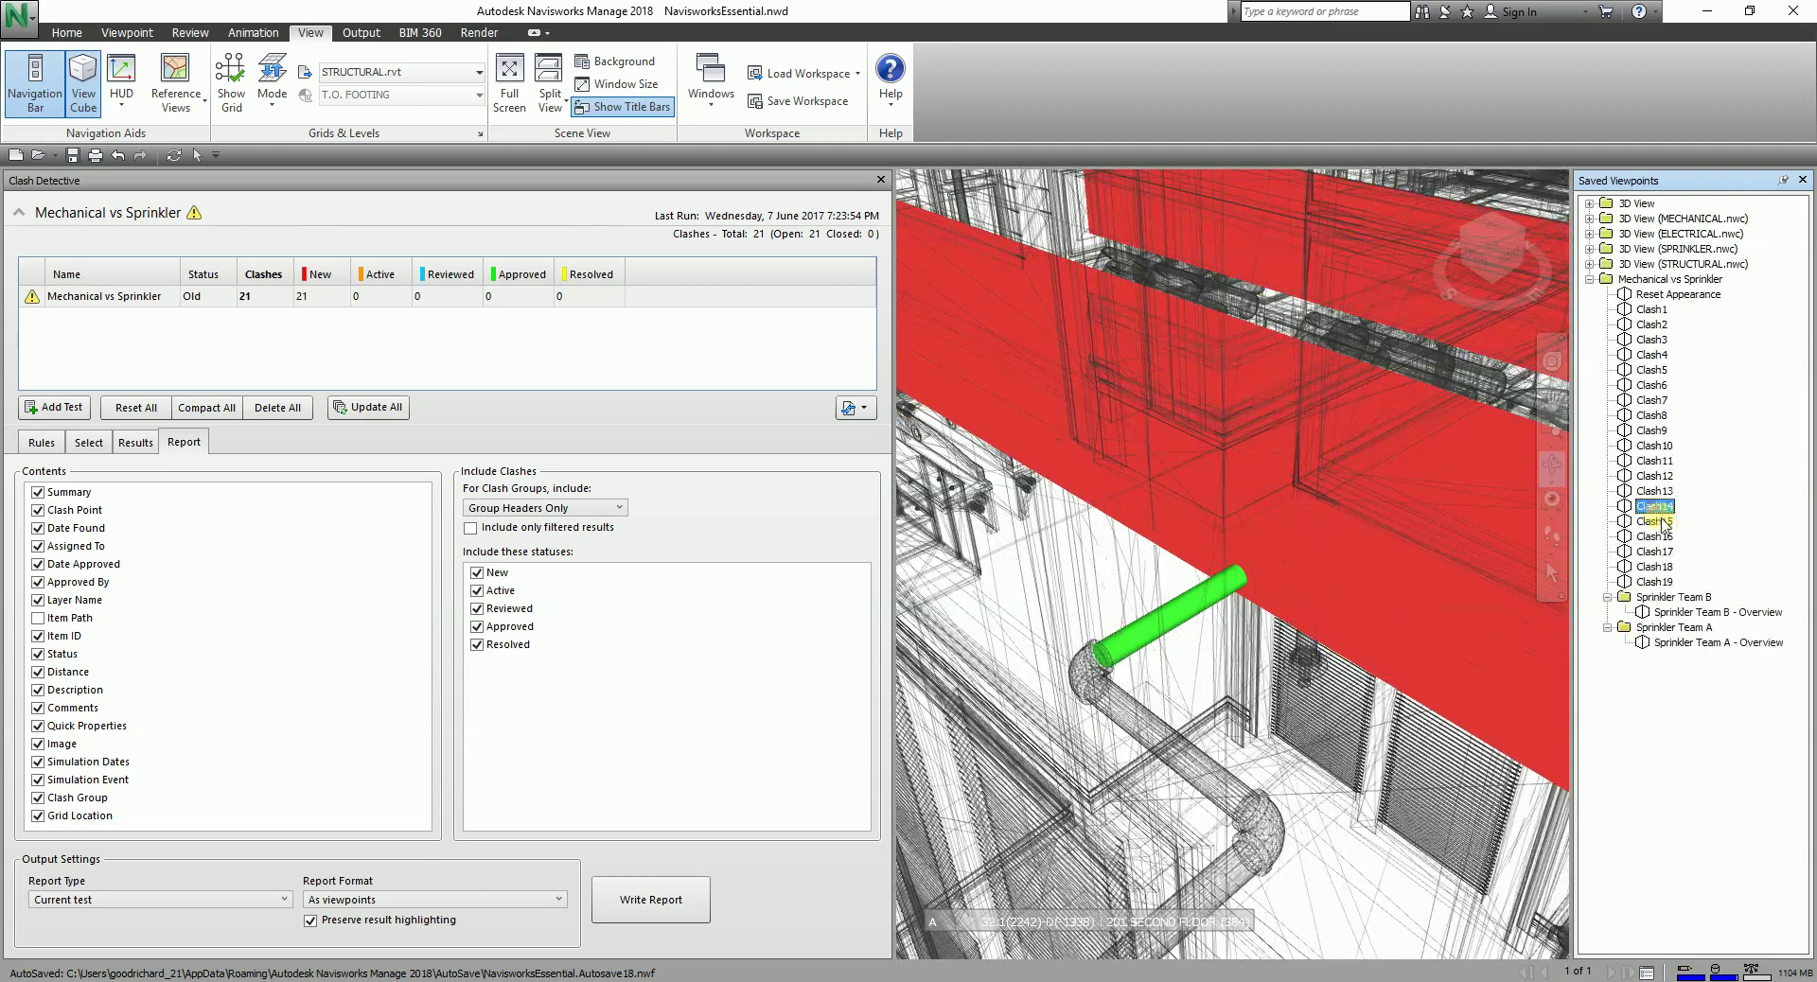
click(1654, 521)
click(1654, 536)
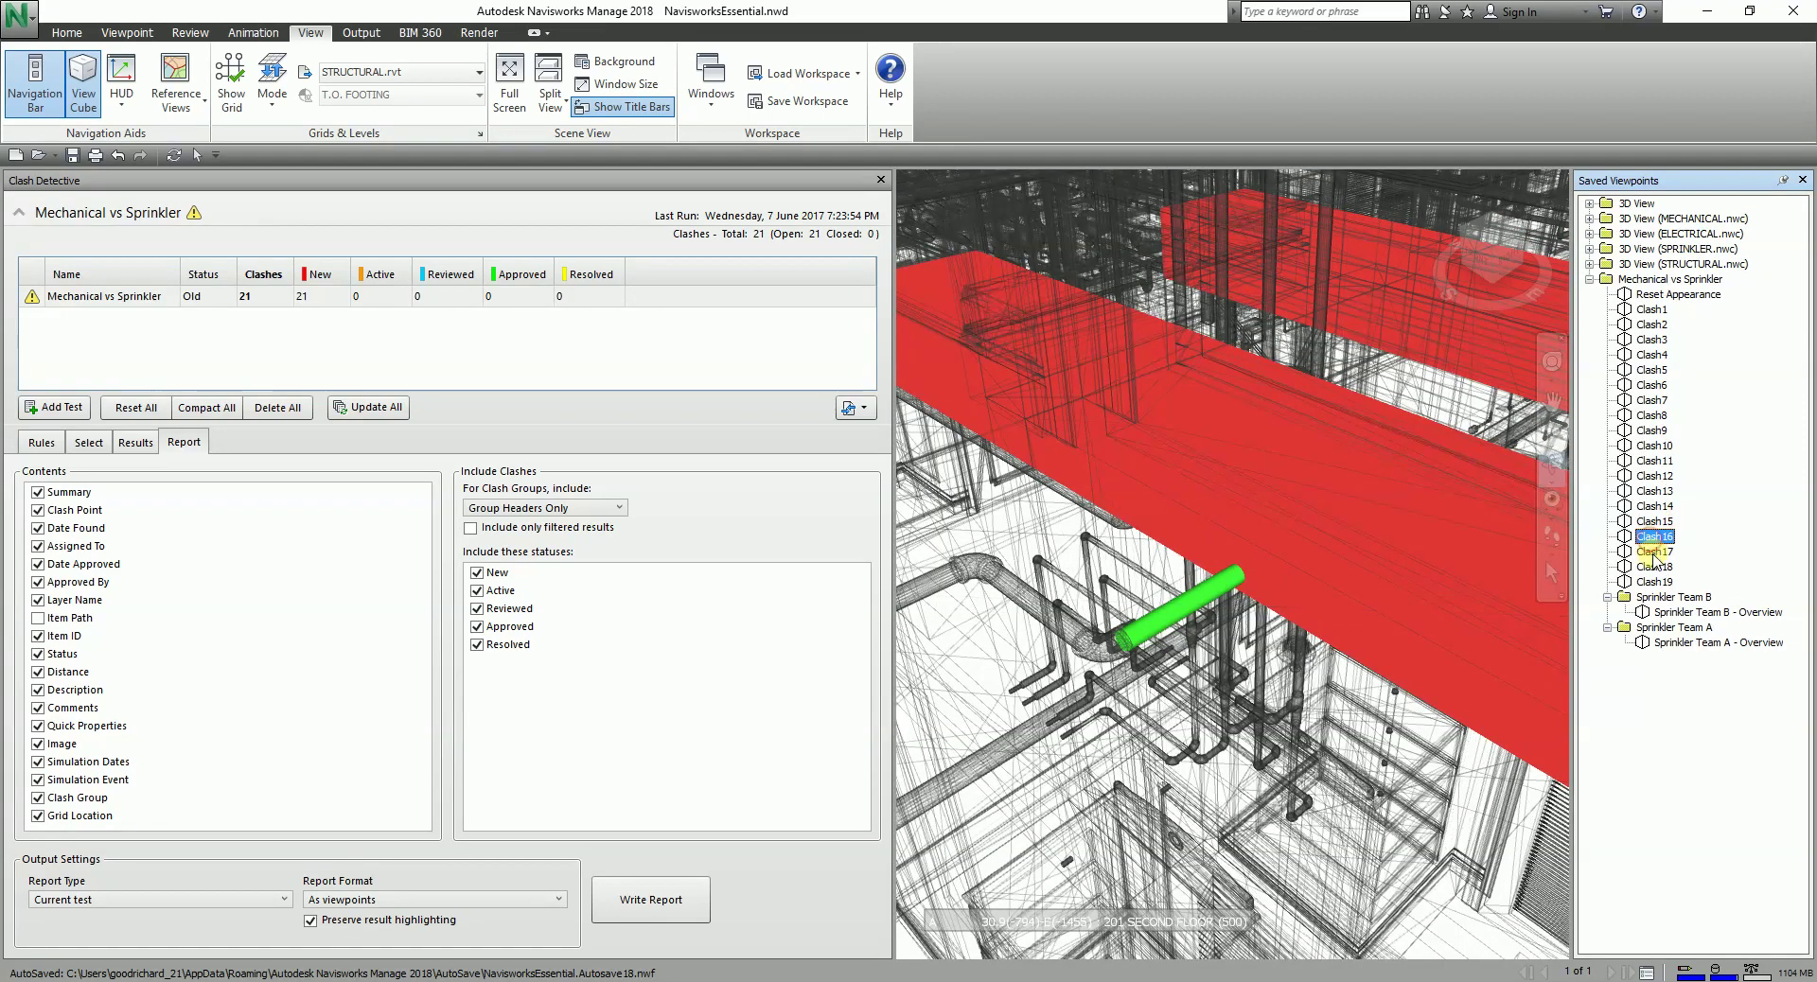
click(1651, 552)
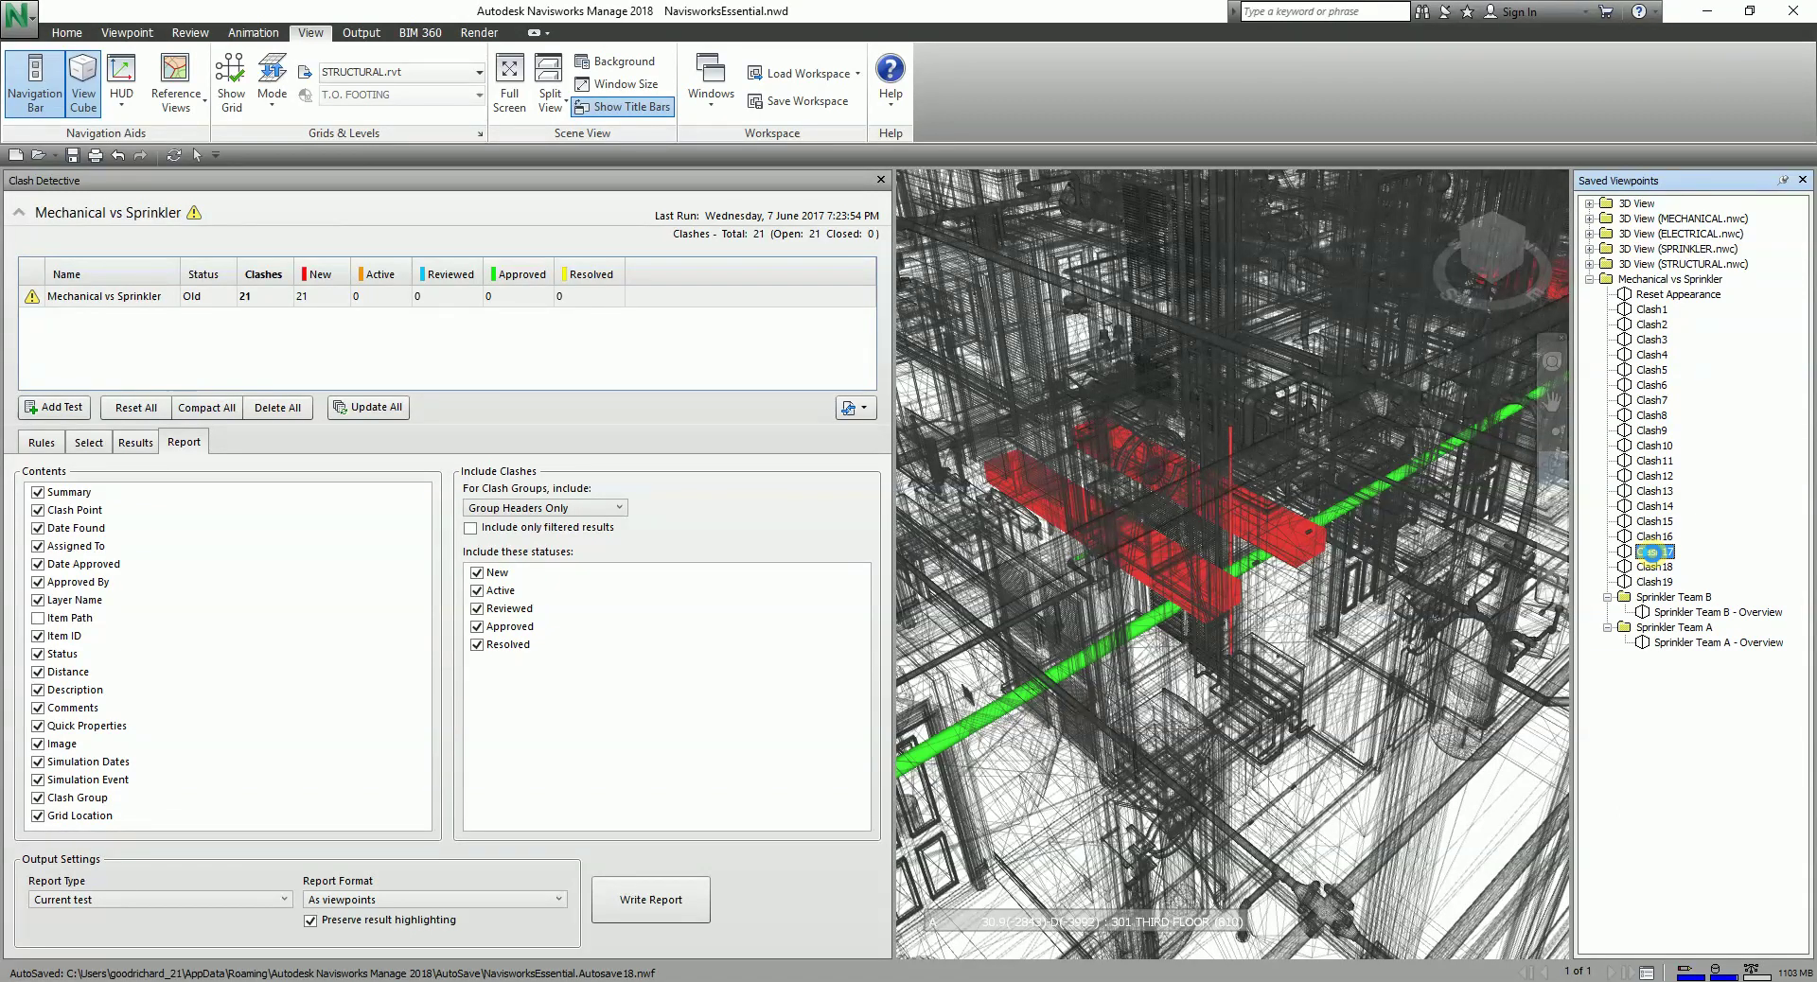
- Open the Report Format dropdown in Clash Detective's Output Settings
click(499, 899)
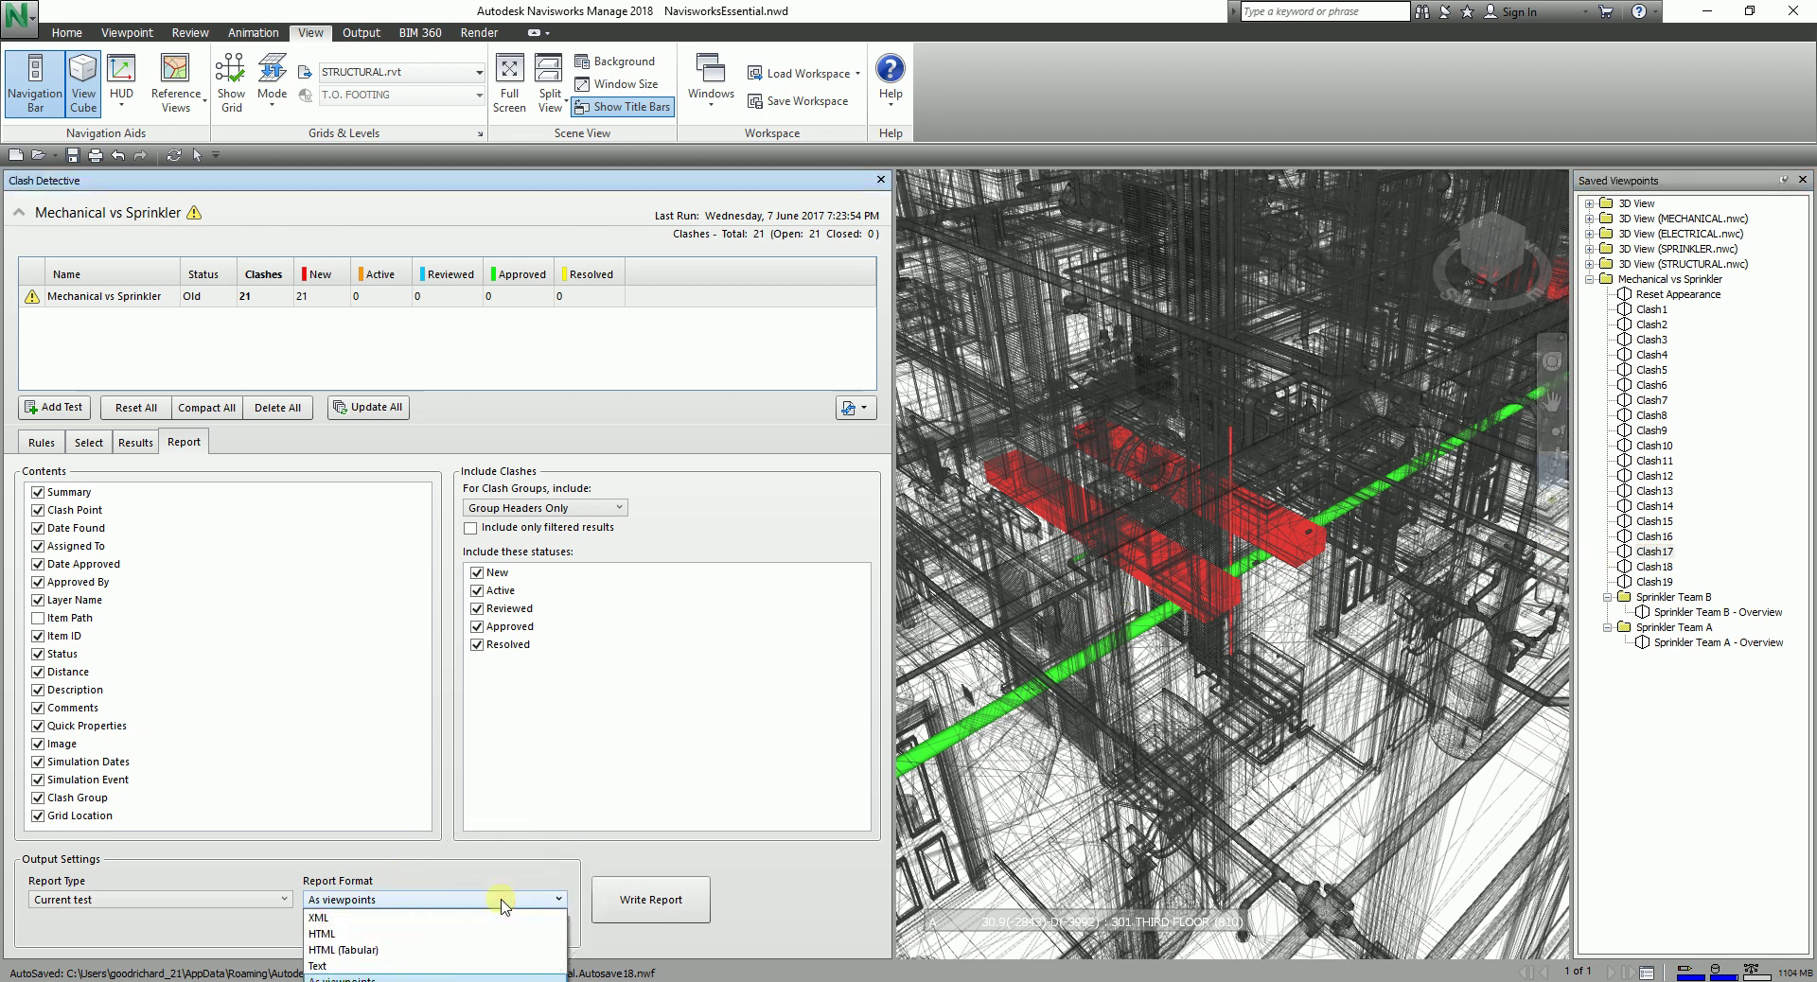
click(379, 920)
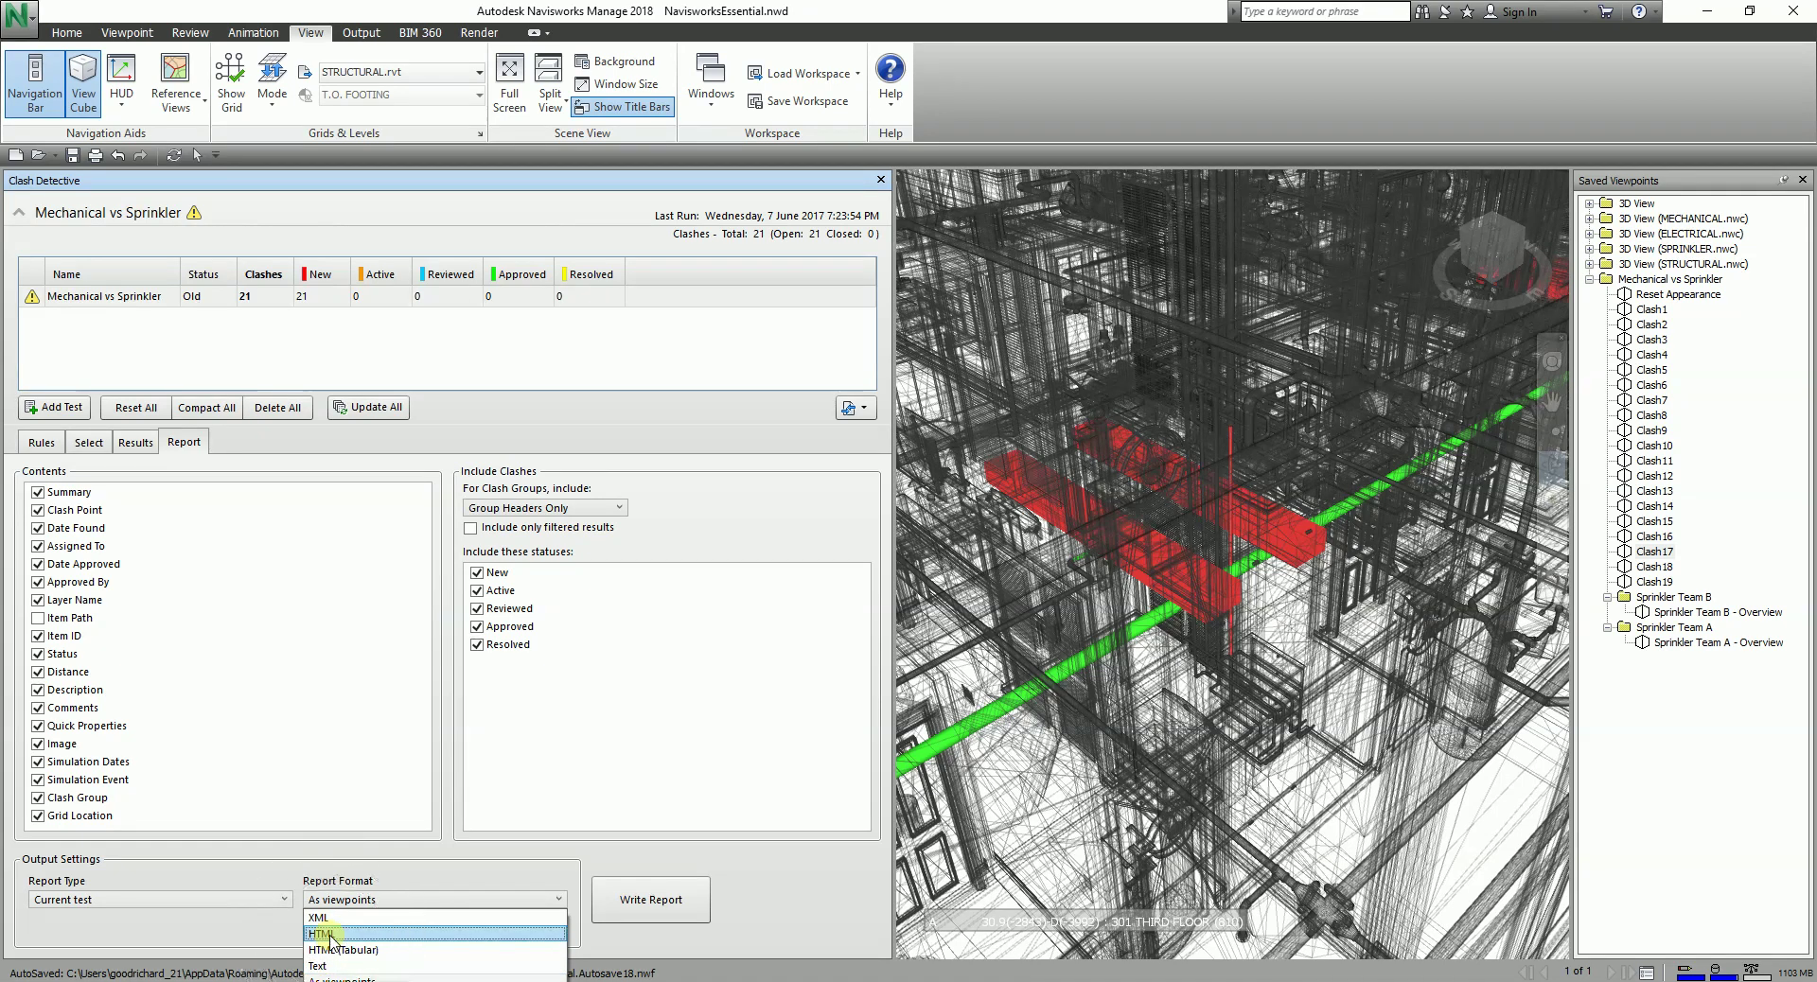
- Choose HTML as the report format and launch Write Report
click(327, 935)
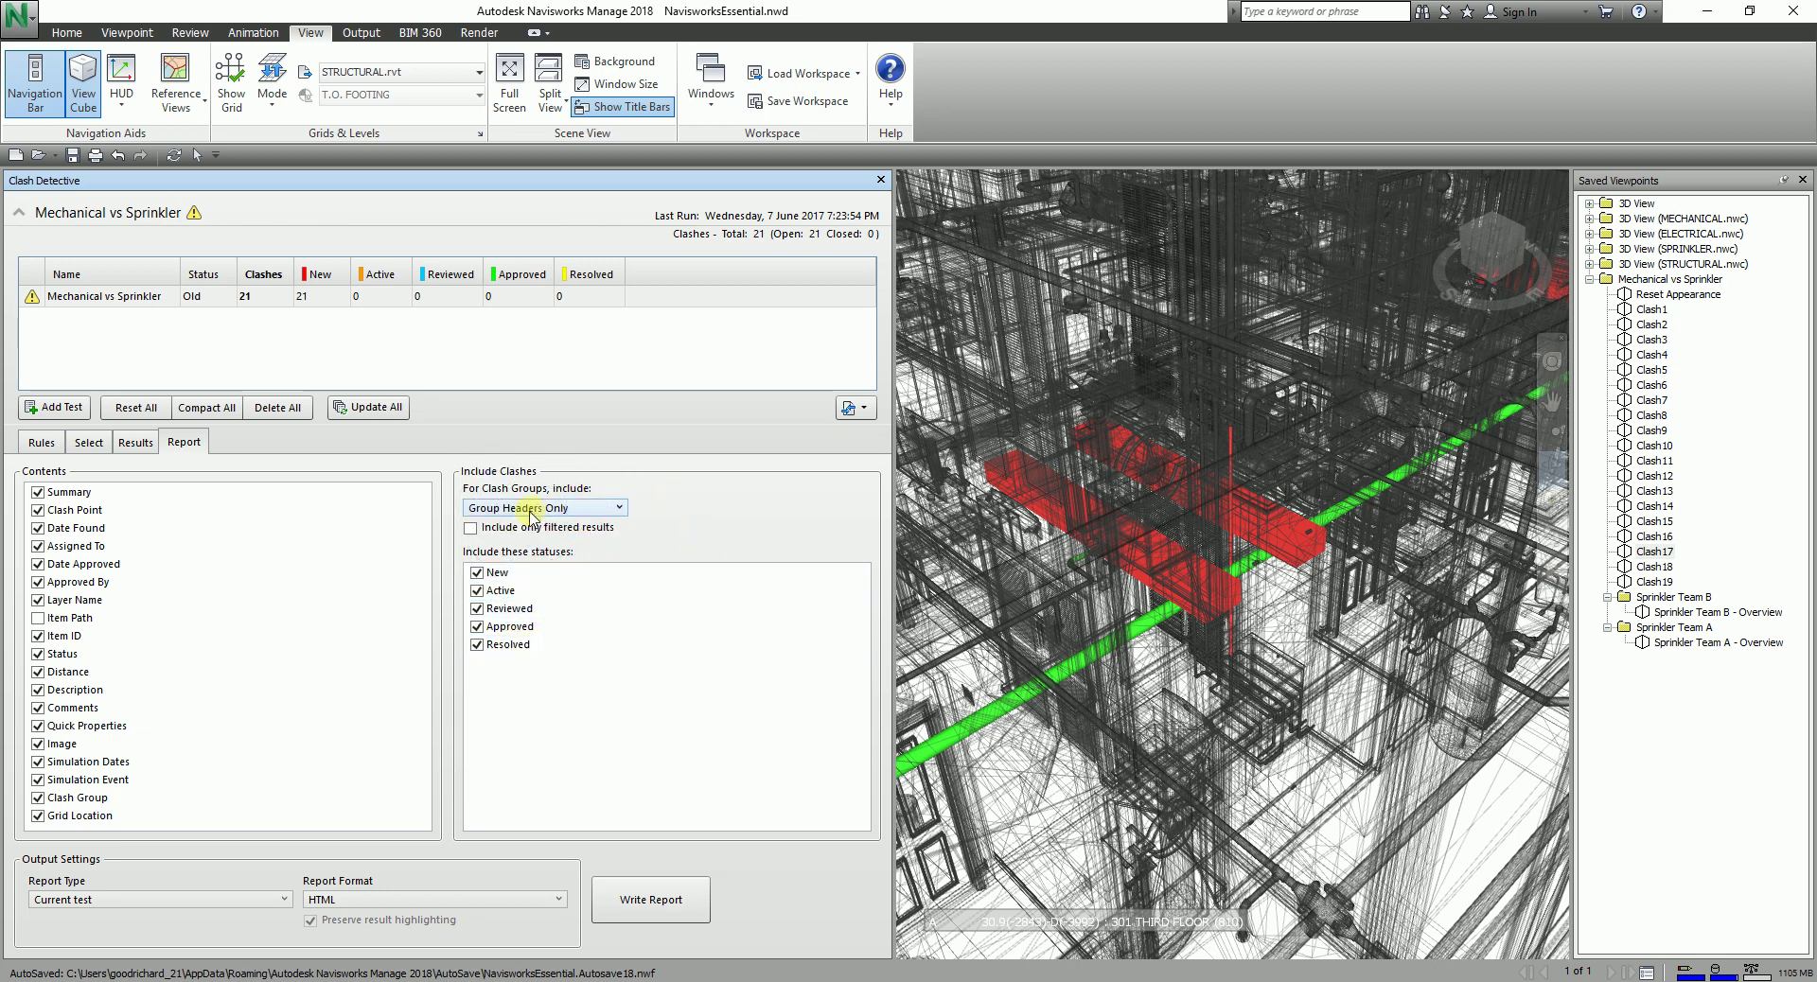
click(653, 910)
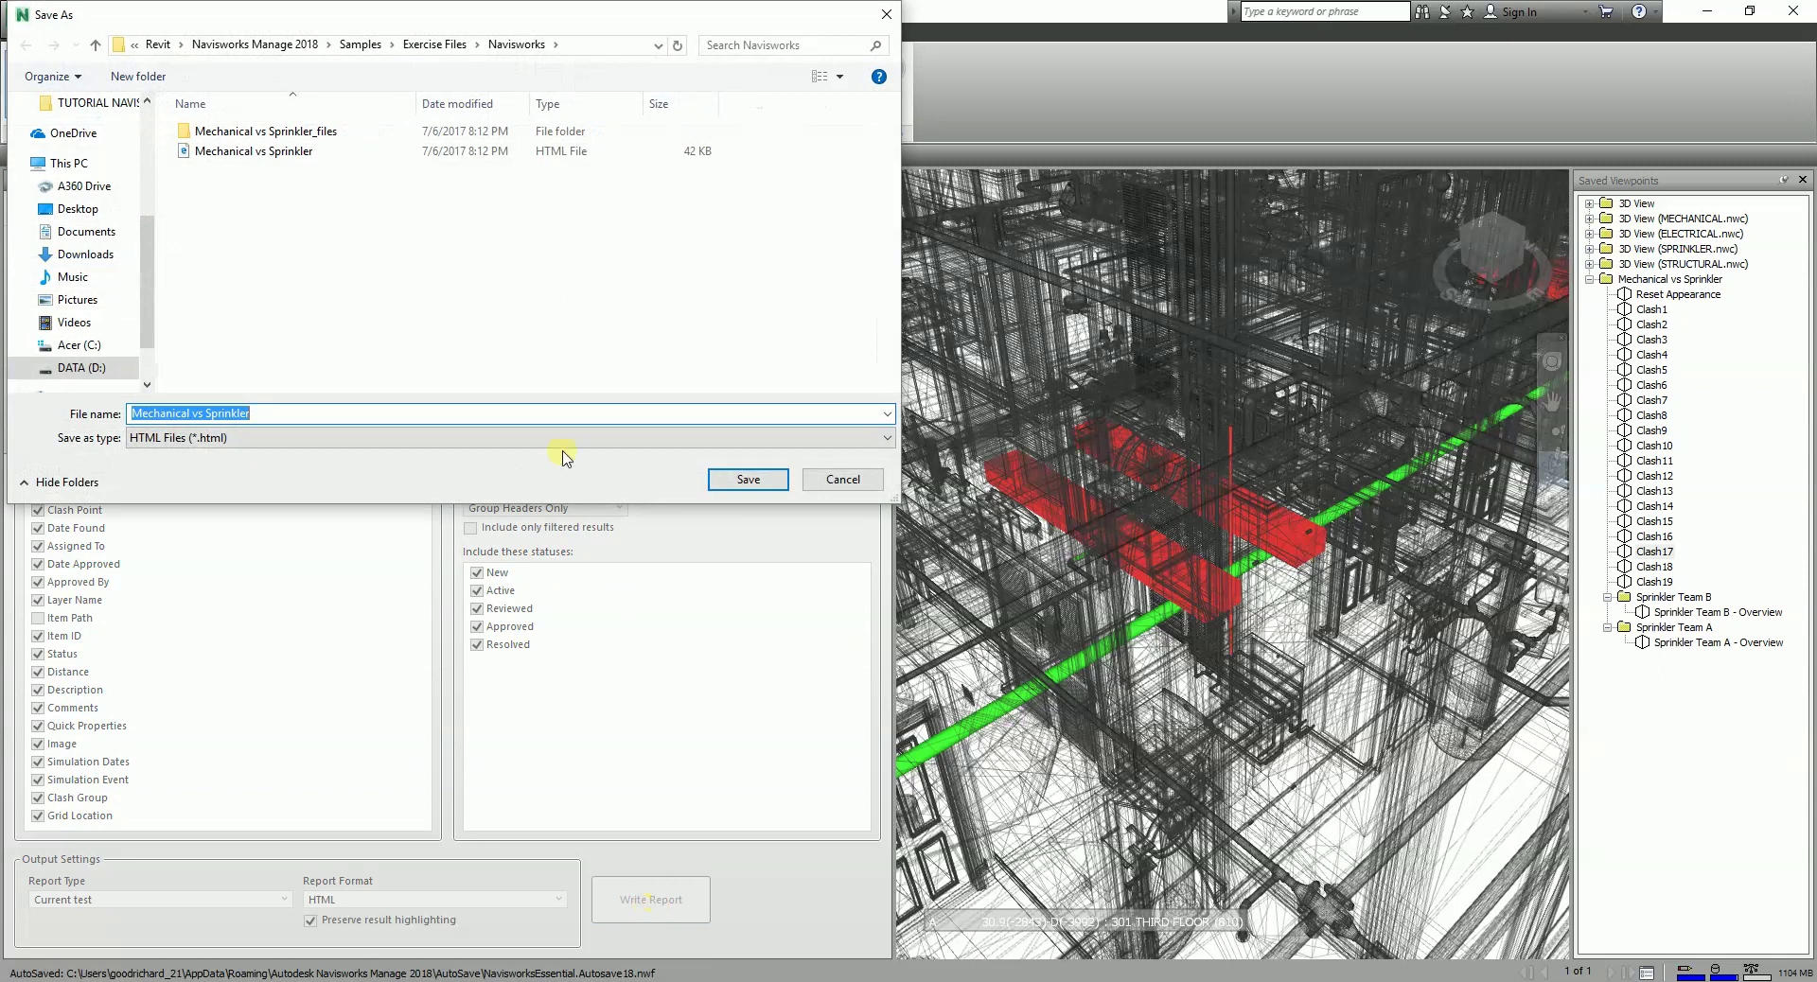
- Save the HTML report as Mechanical vs Sprinkler, replacing the existing file
click(256, 154)
click(244, 155)
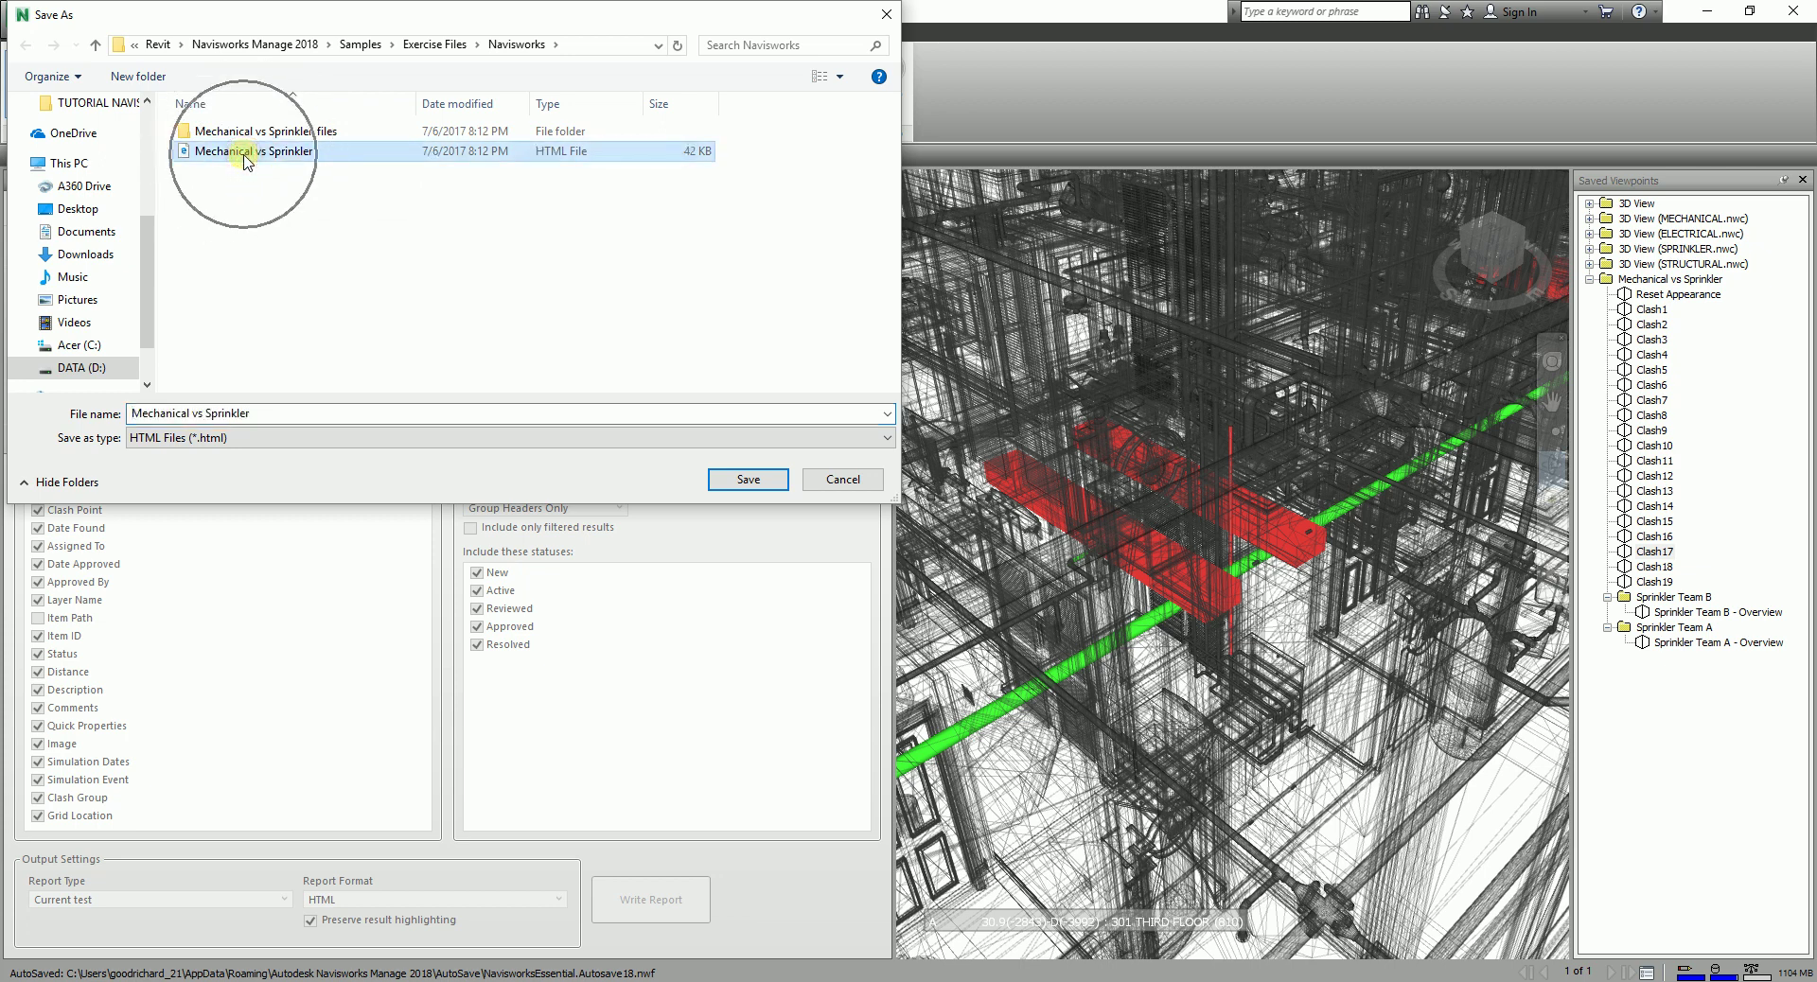
click(556, 164)
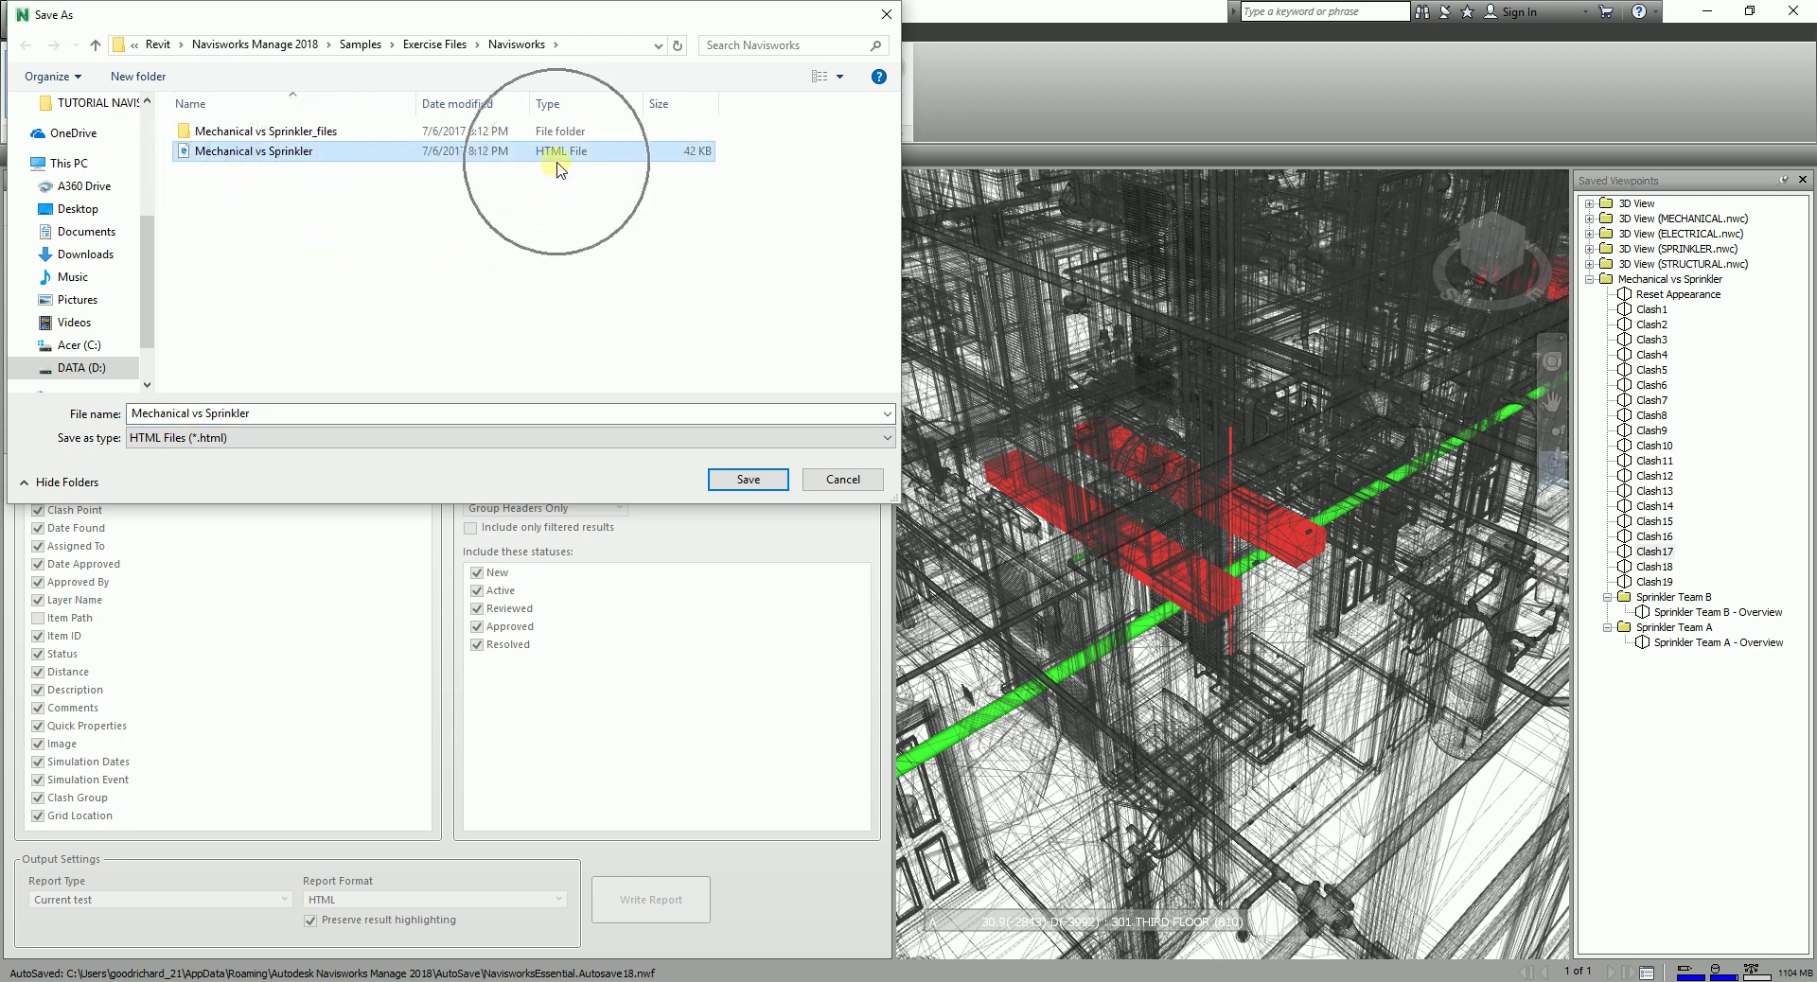
click(556, 163)
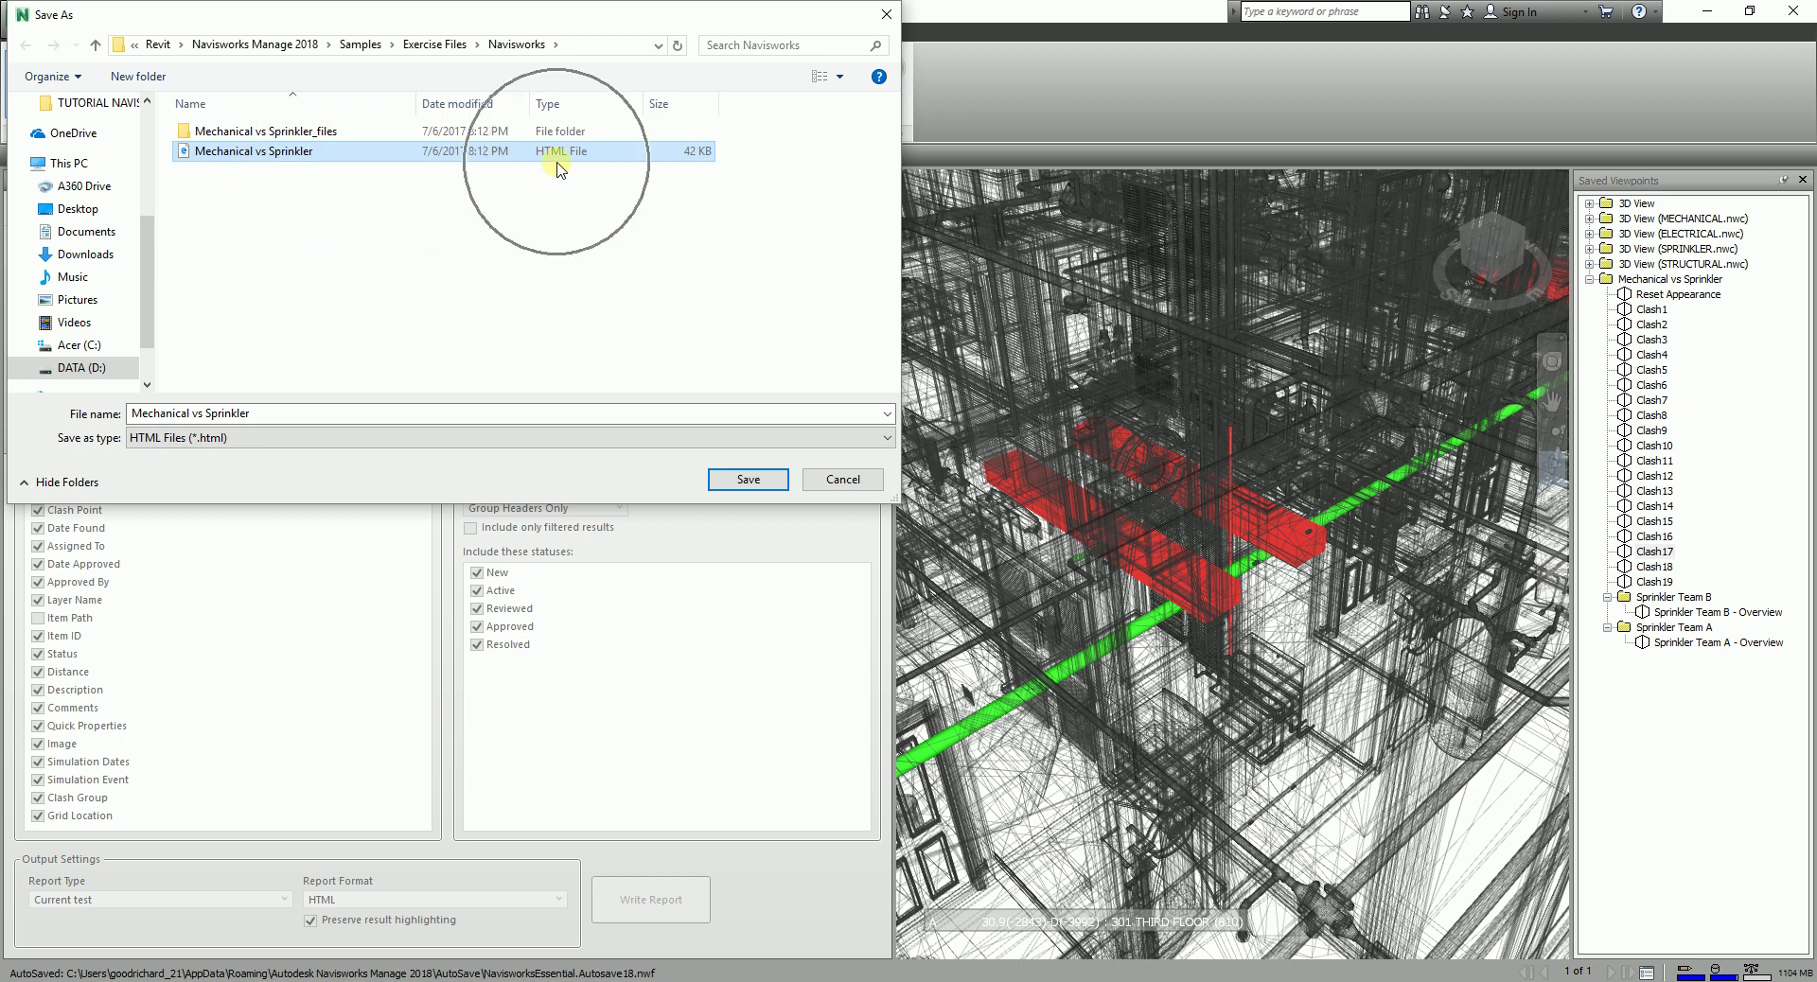
click(747, 480)
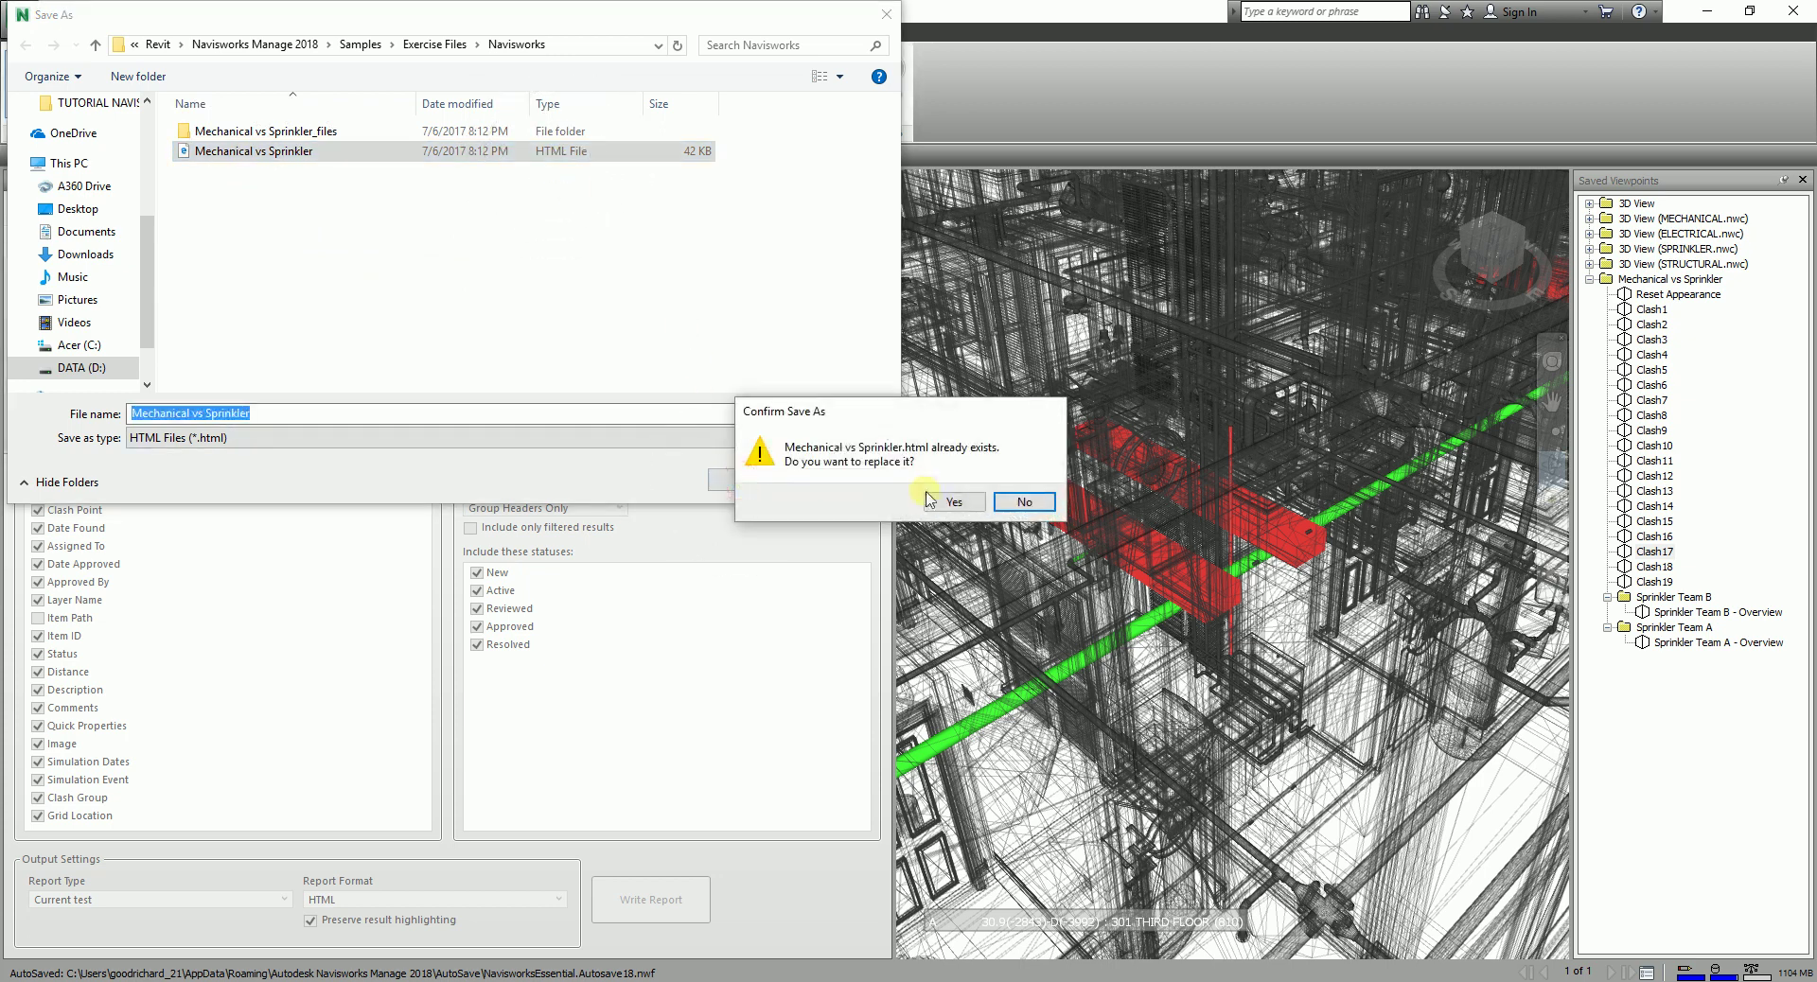
click(944, 502)
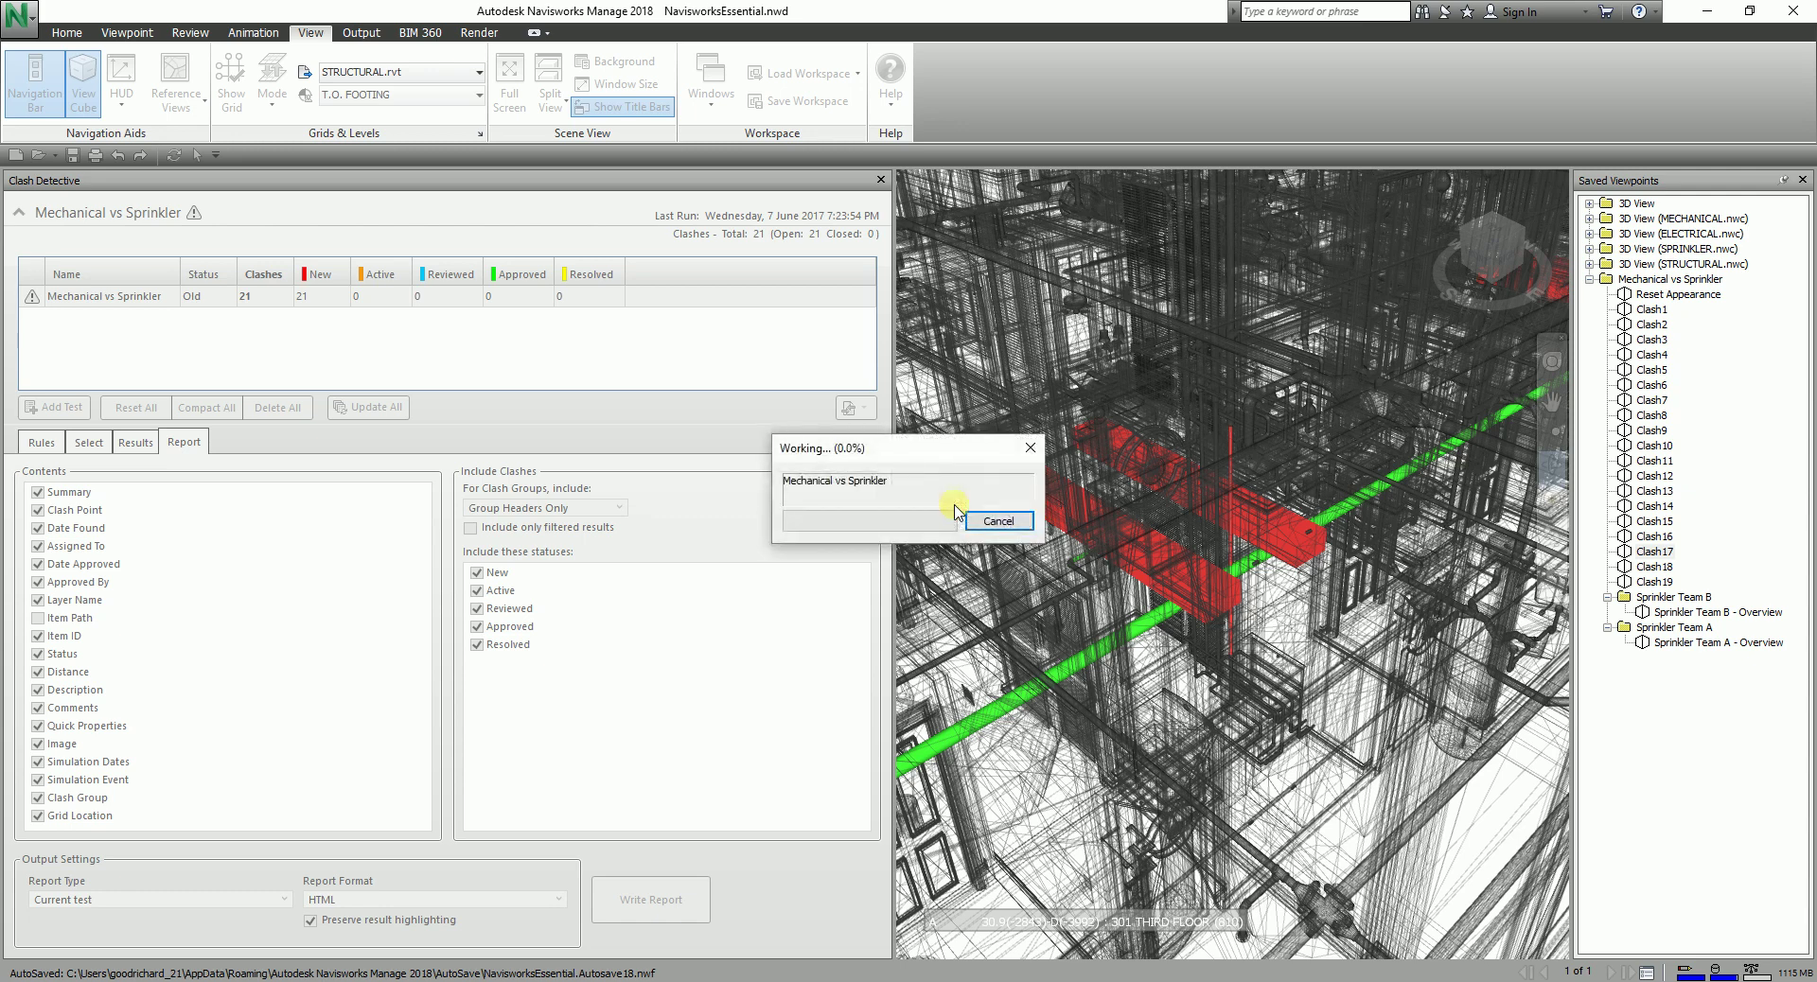
- Close all Edge tabs and switch to a File Explorer window on the Samples folder
right_click(219, 964)
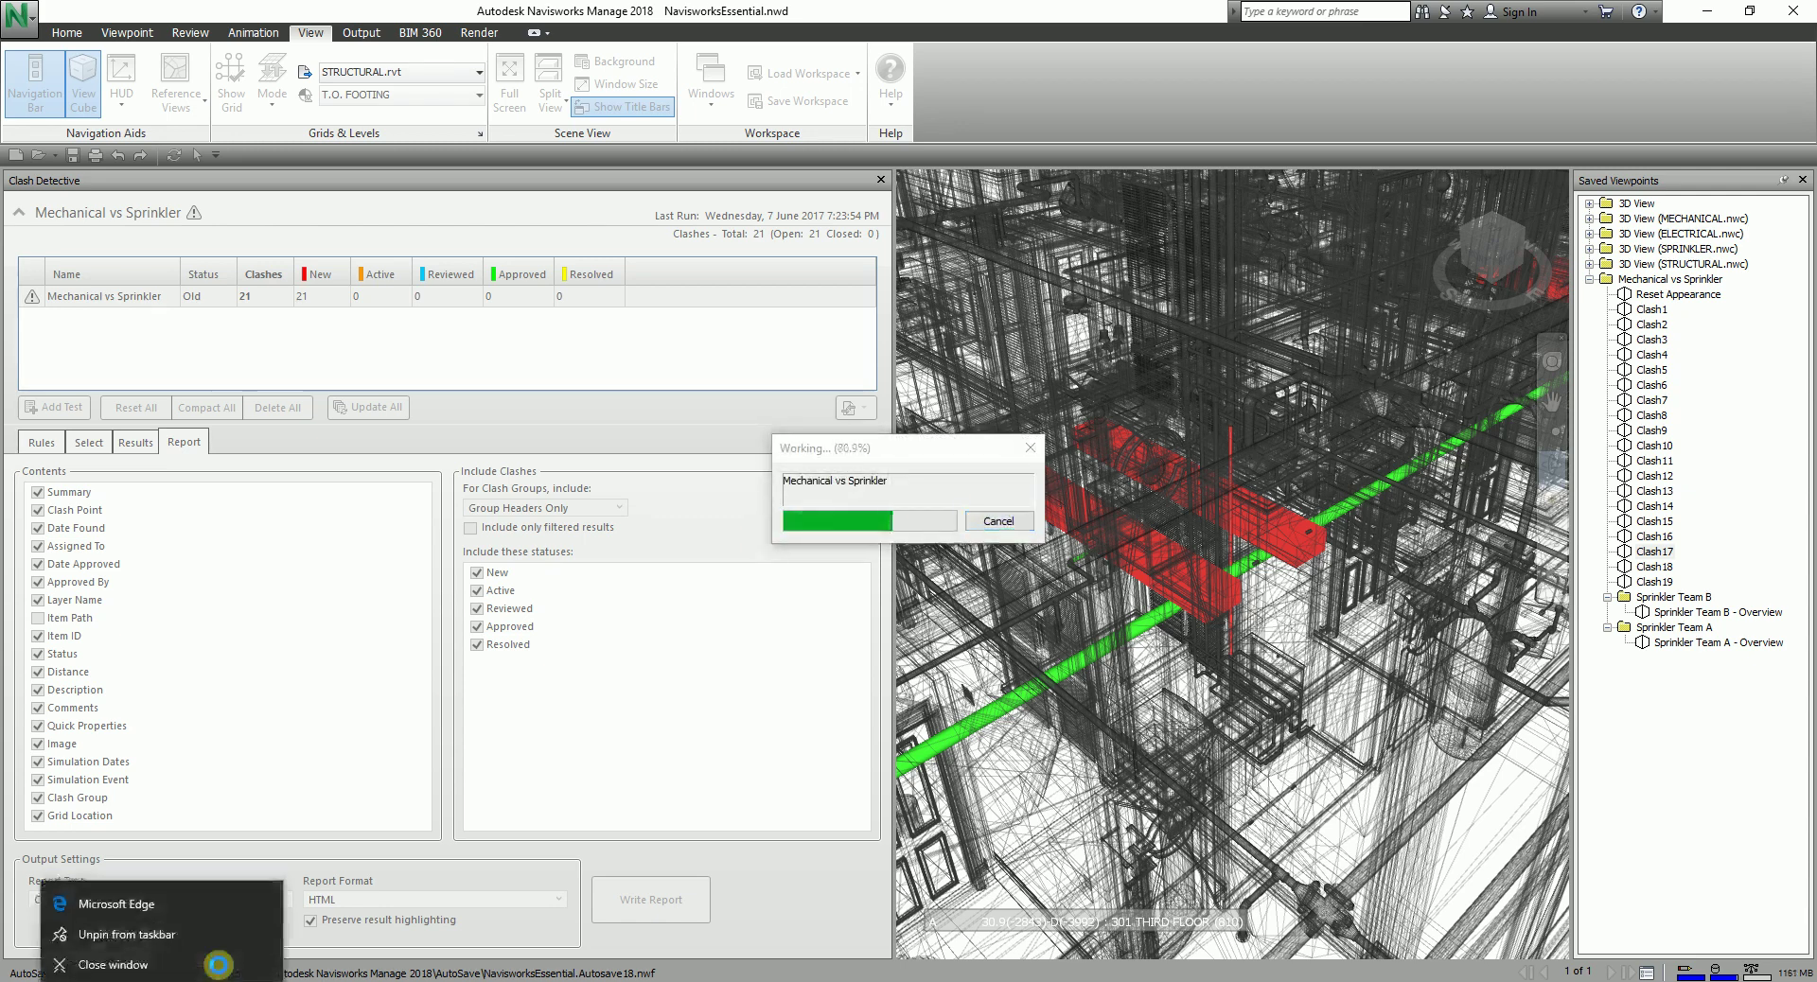
click(129, 964)
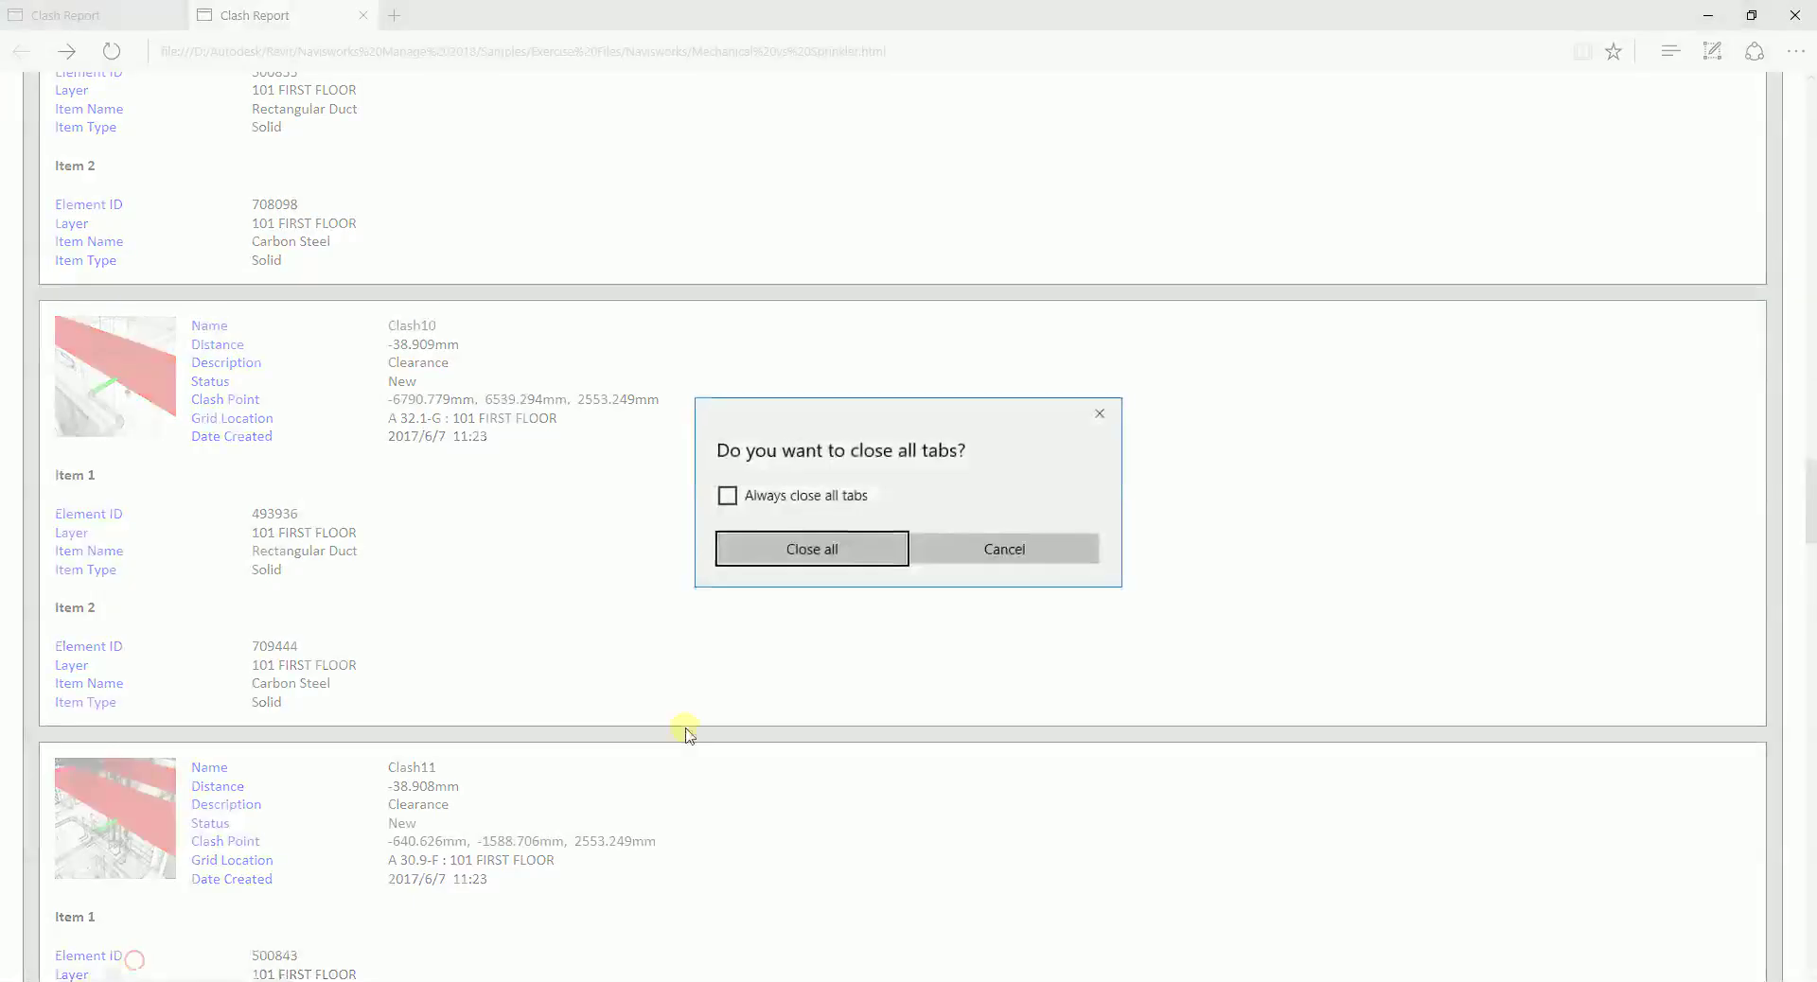
click(810, 549)
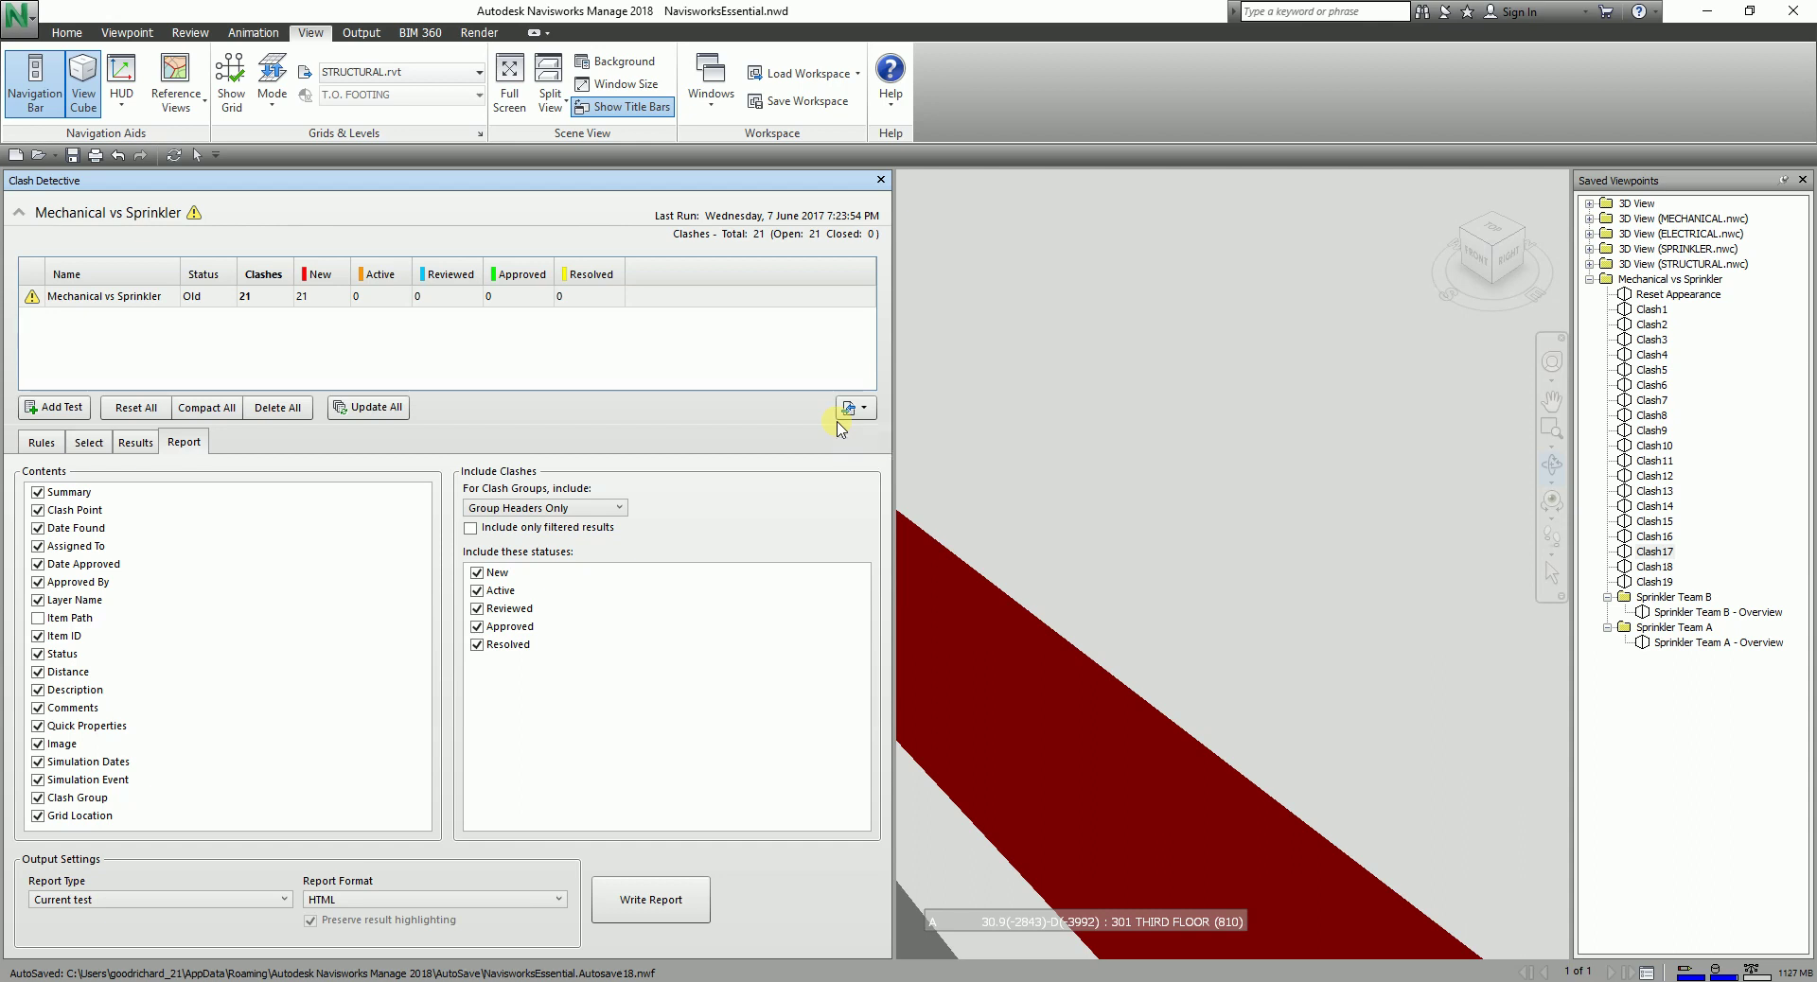
click(225, 974)
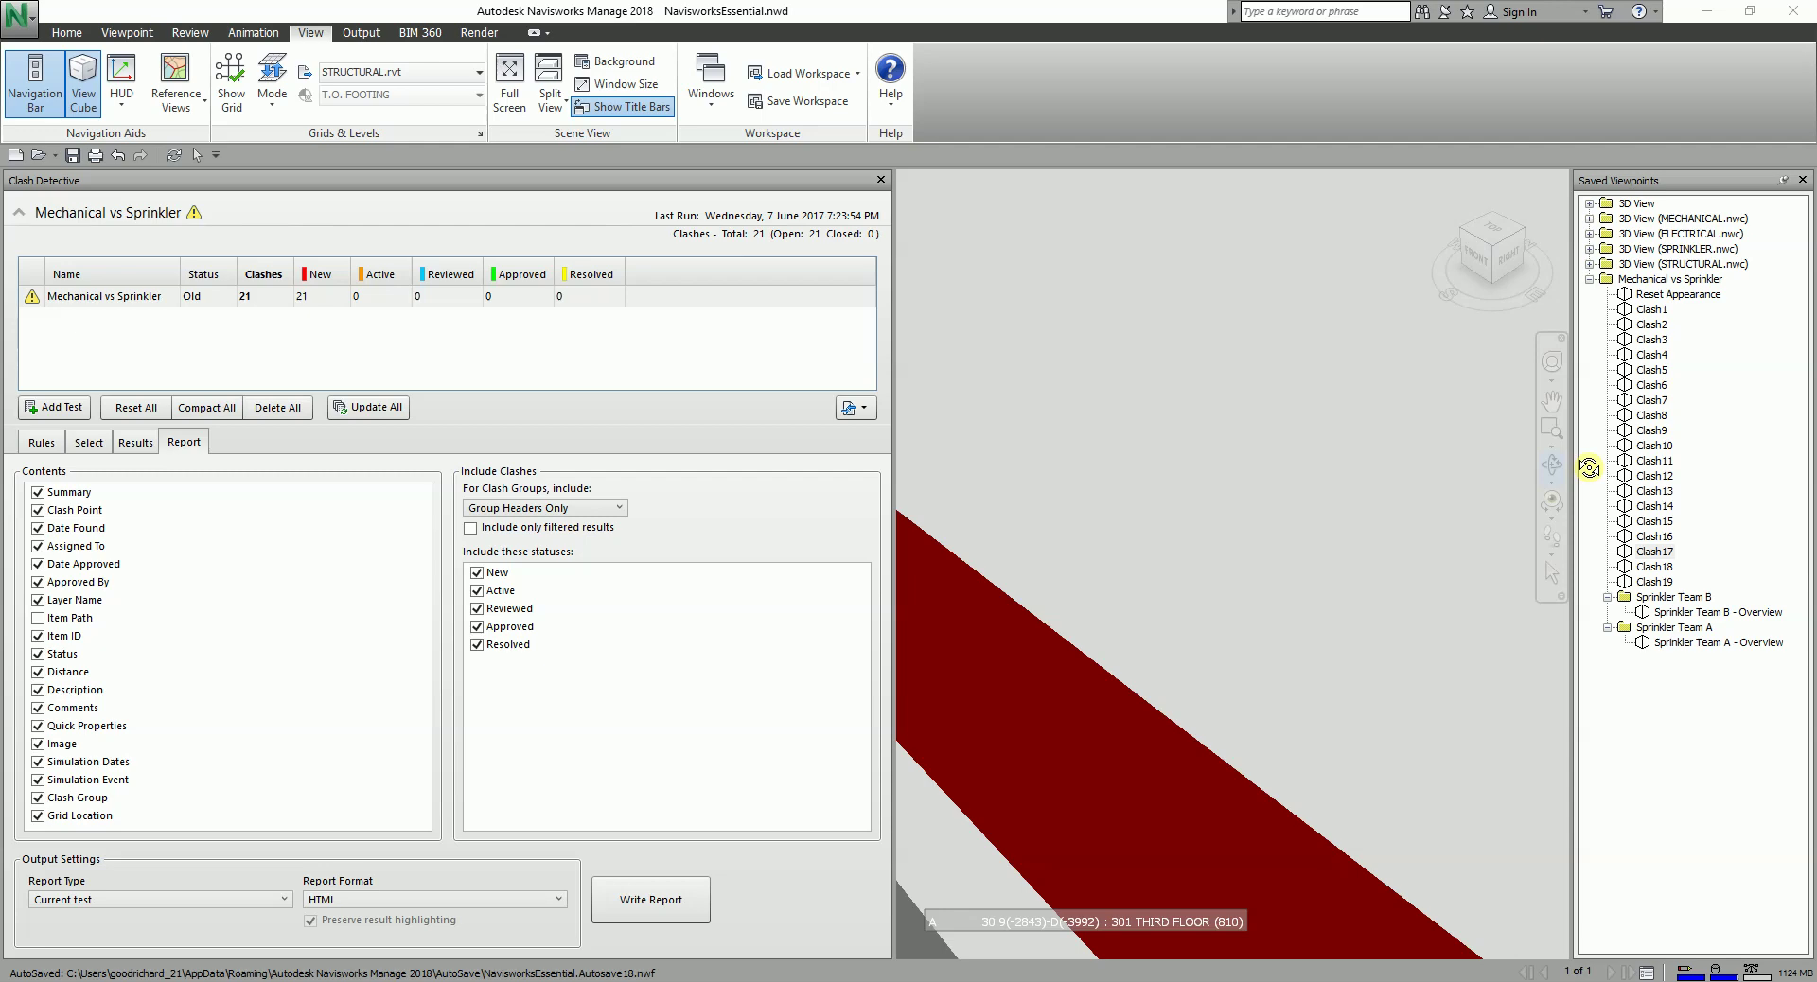
key(alt+Tab)
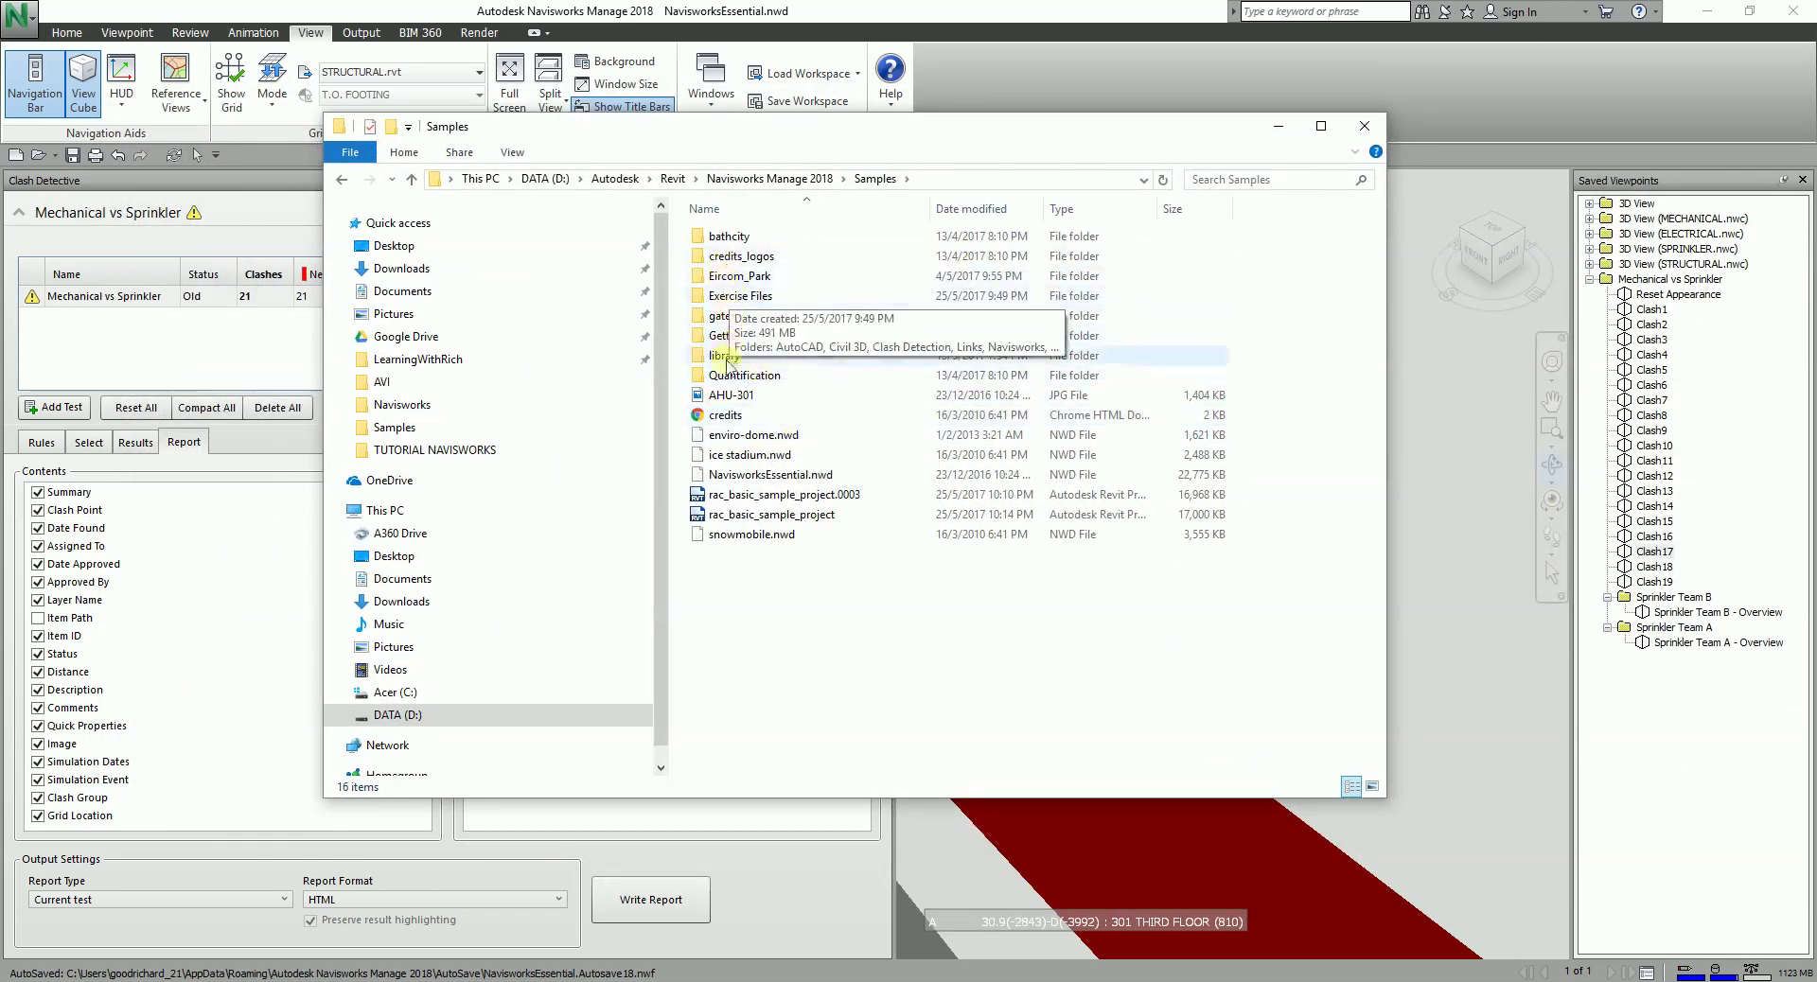
- Go through Exercise Files and Navisworks into Mechanical vs Sprinkler_files and open cd000002.jpg
double_click(743, 297)
double_click(736, 315)
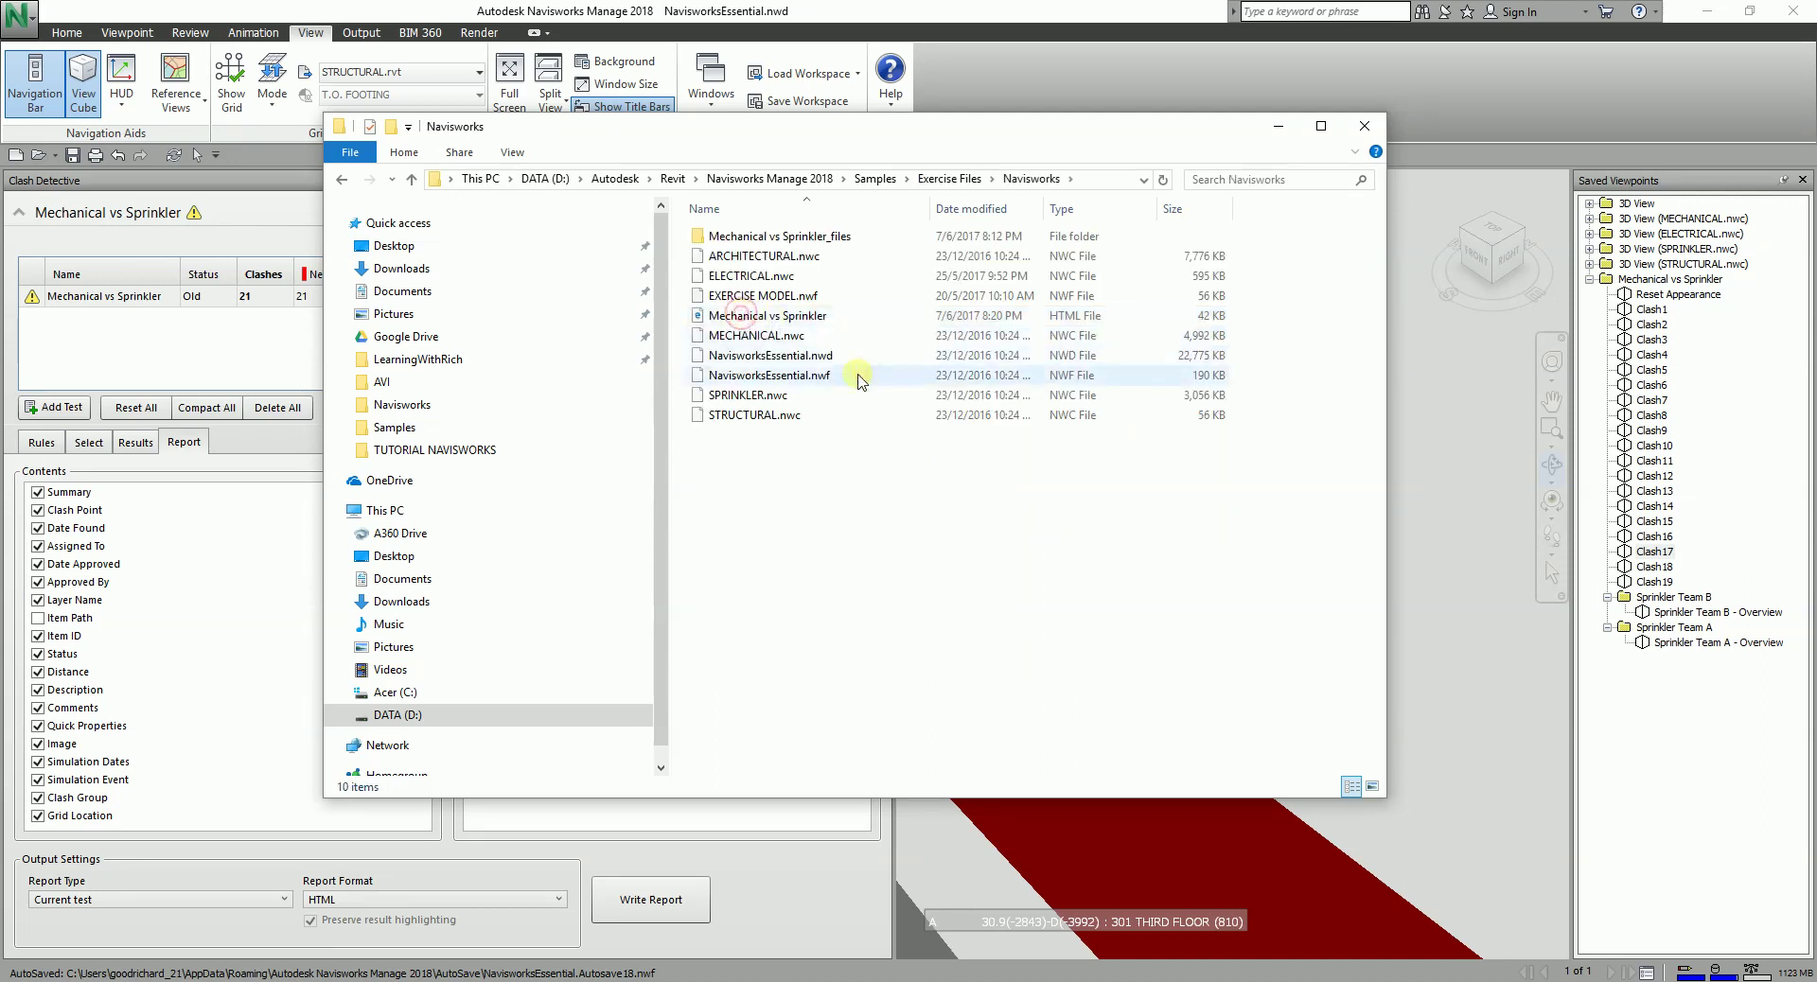
click(780, 318)
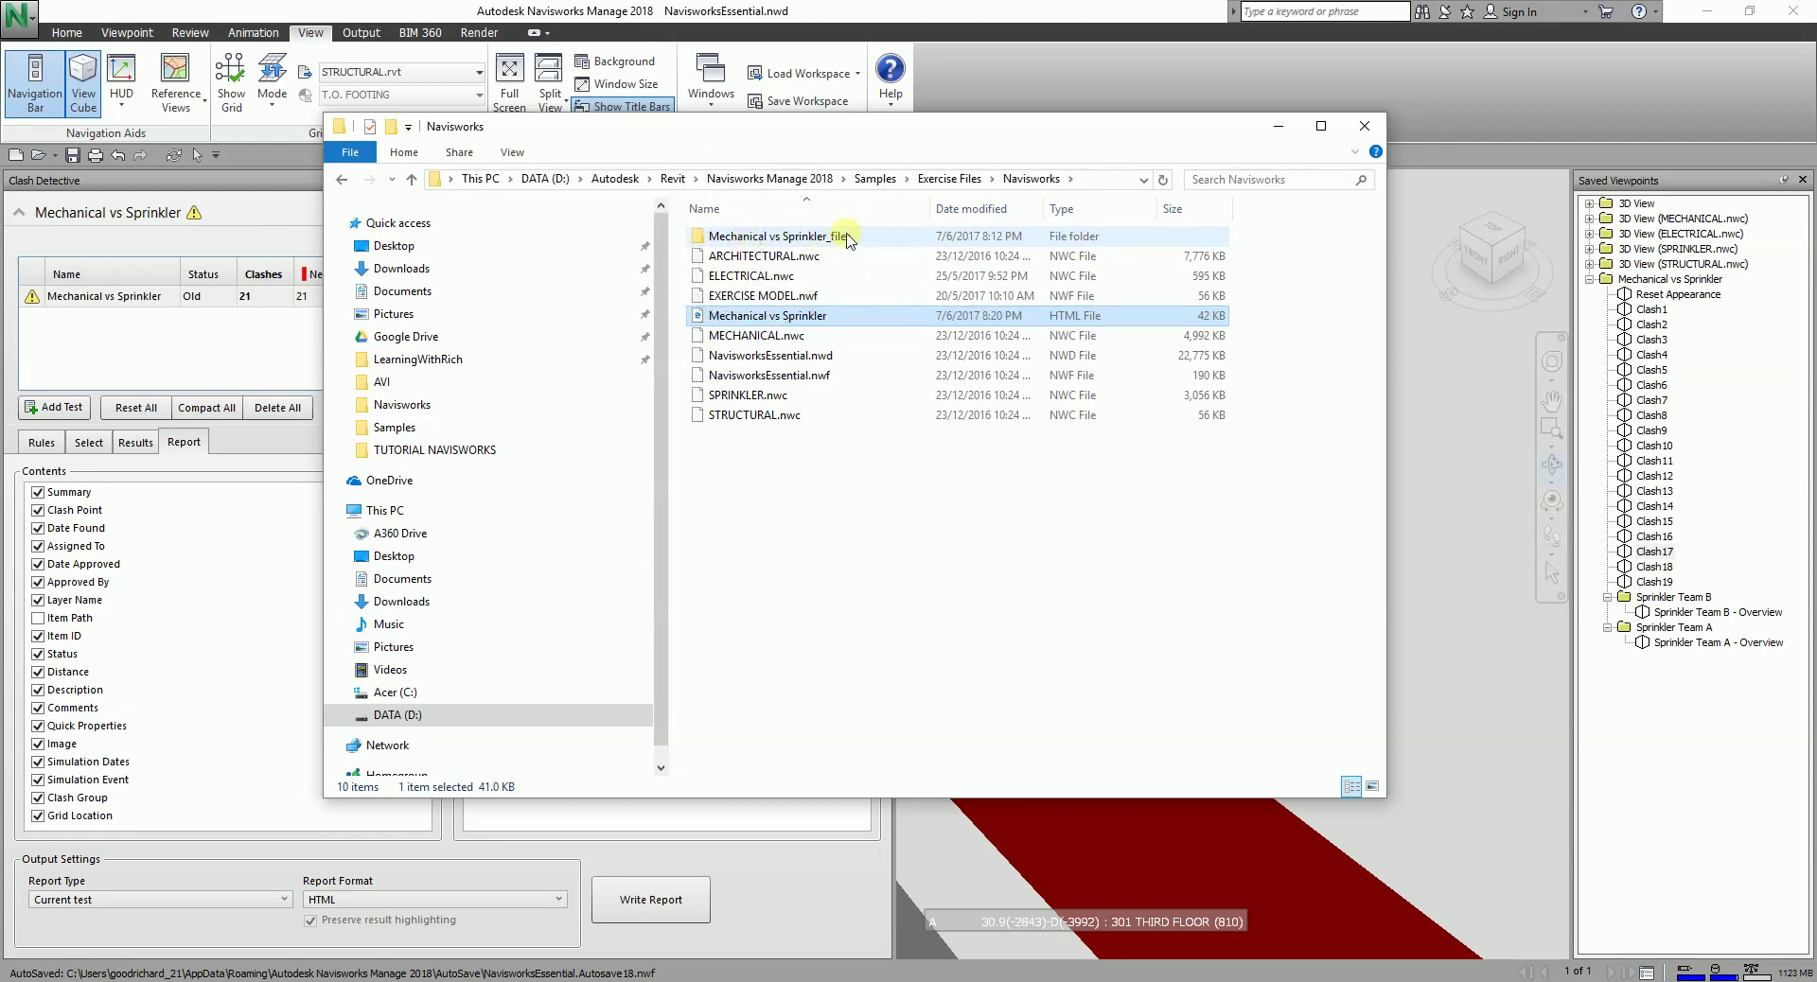
double_click(749, 240)
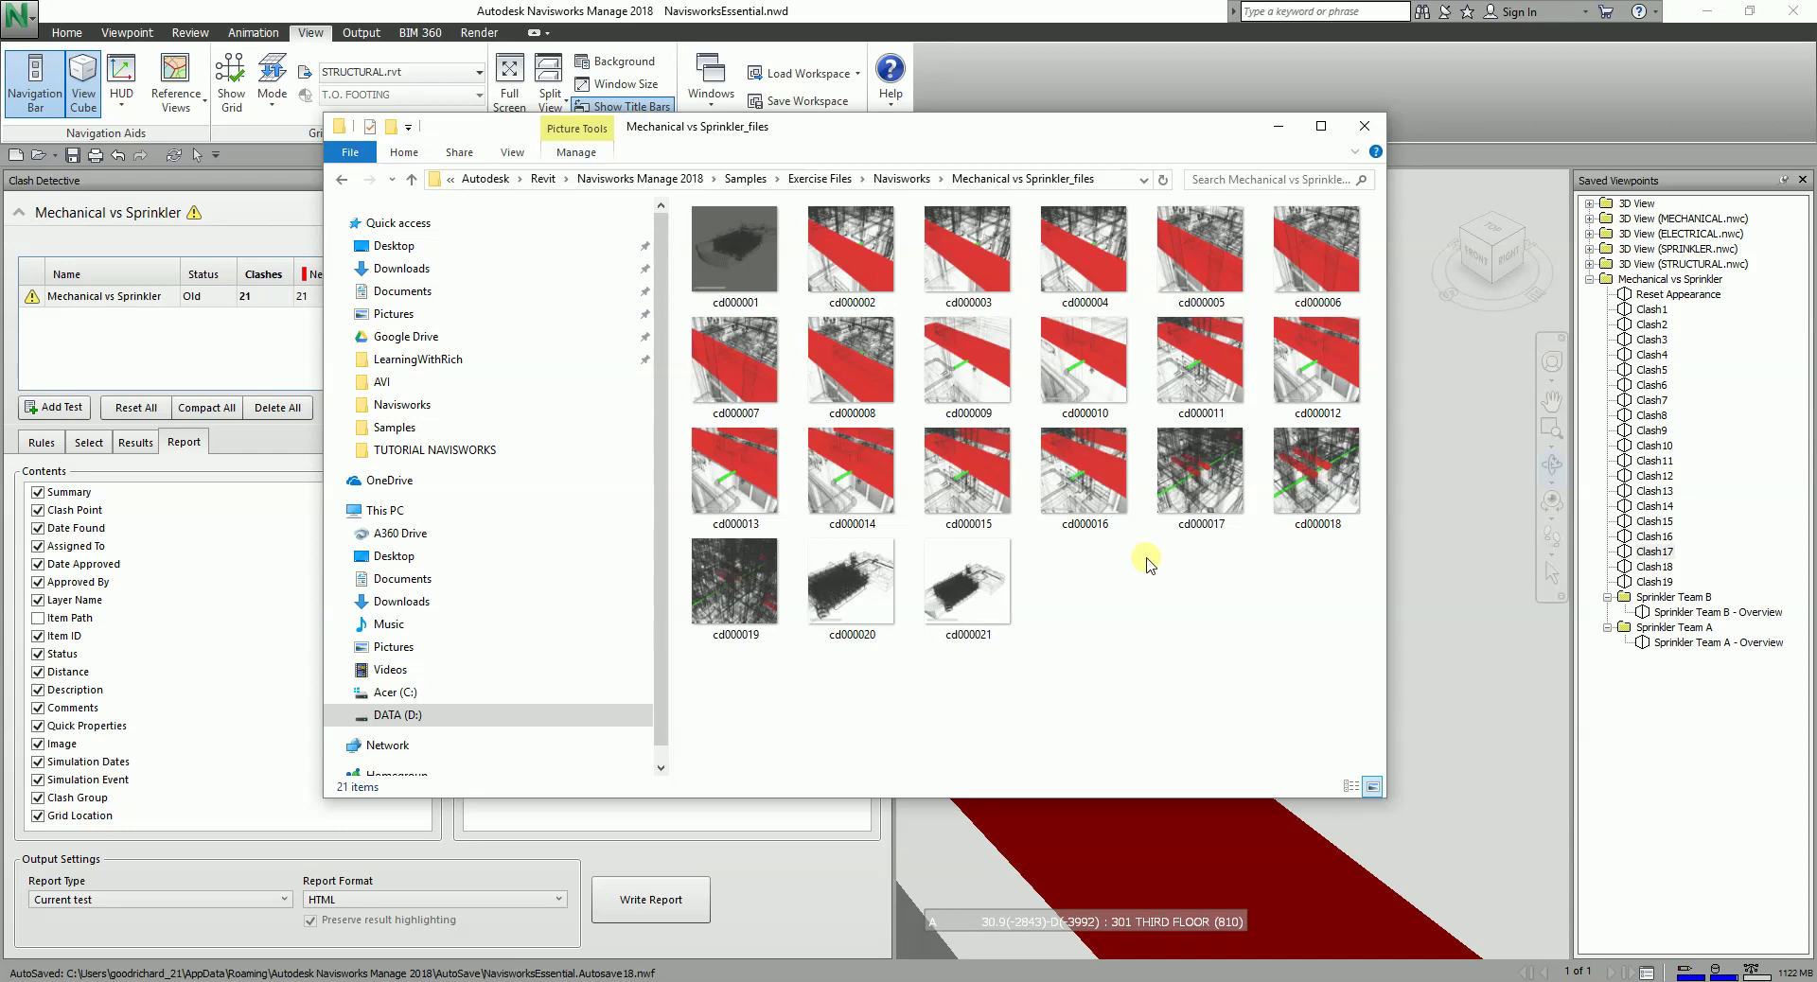
double_click(866, 263)
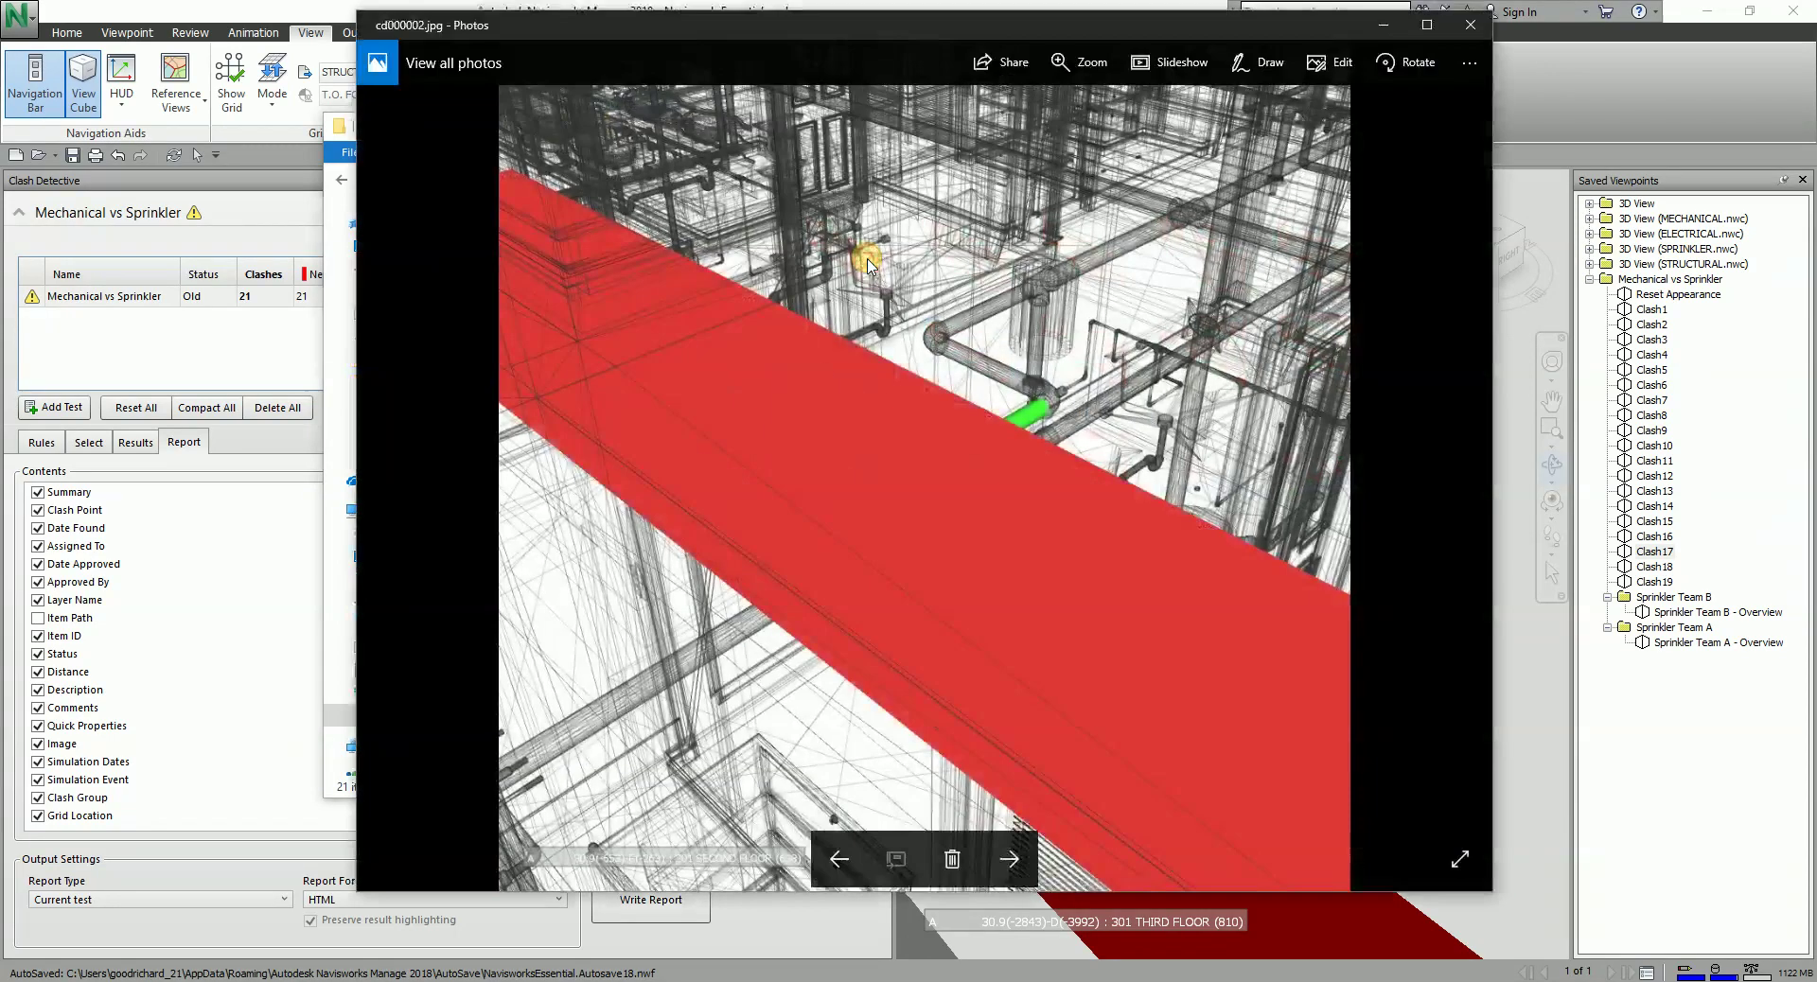
- Page forward through four clash images after cd000002, then close Photos
click(1011, 859)
click(1013, 857)
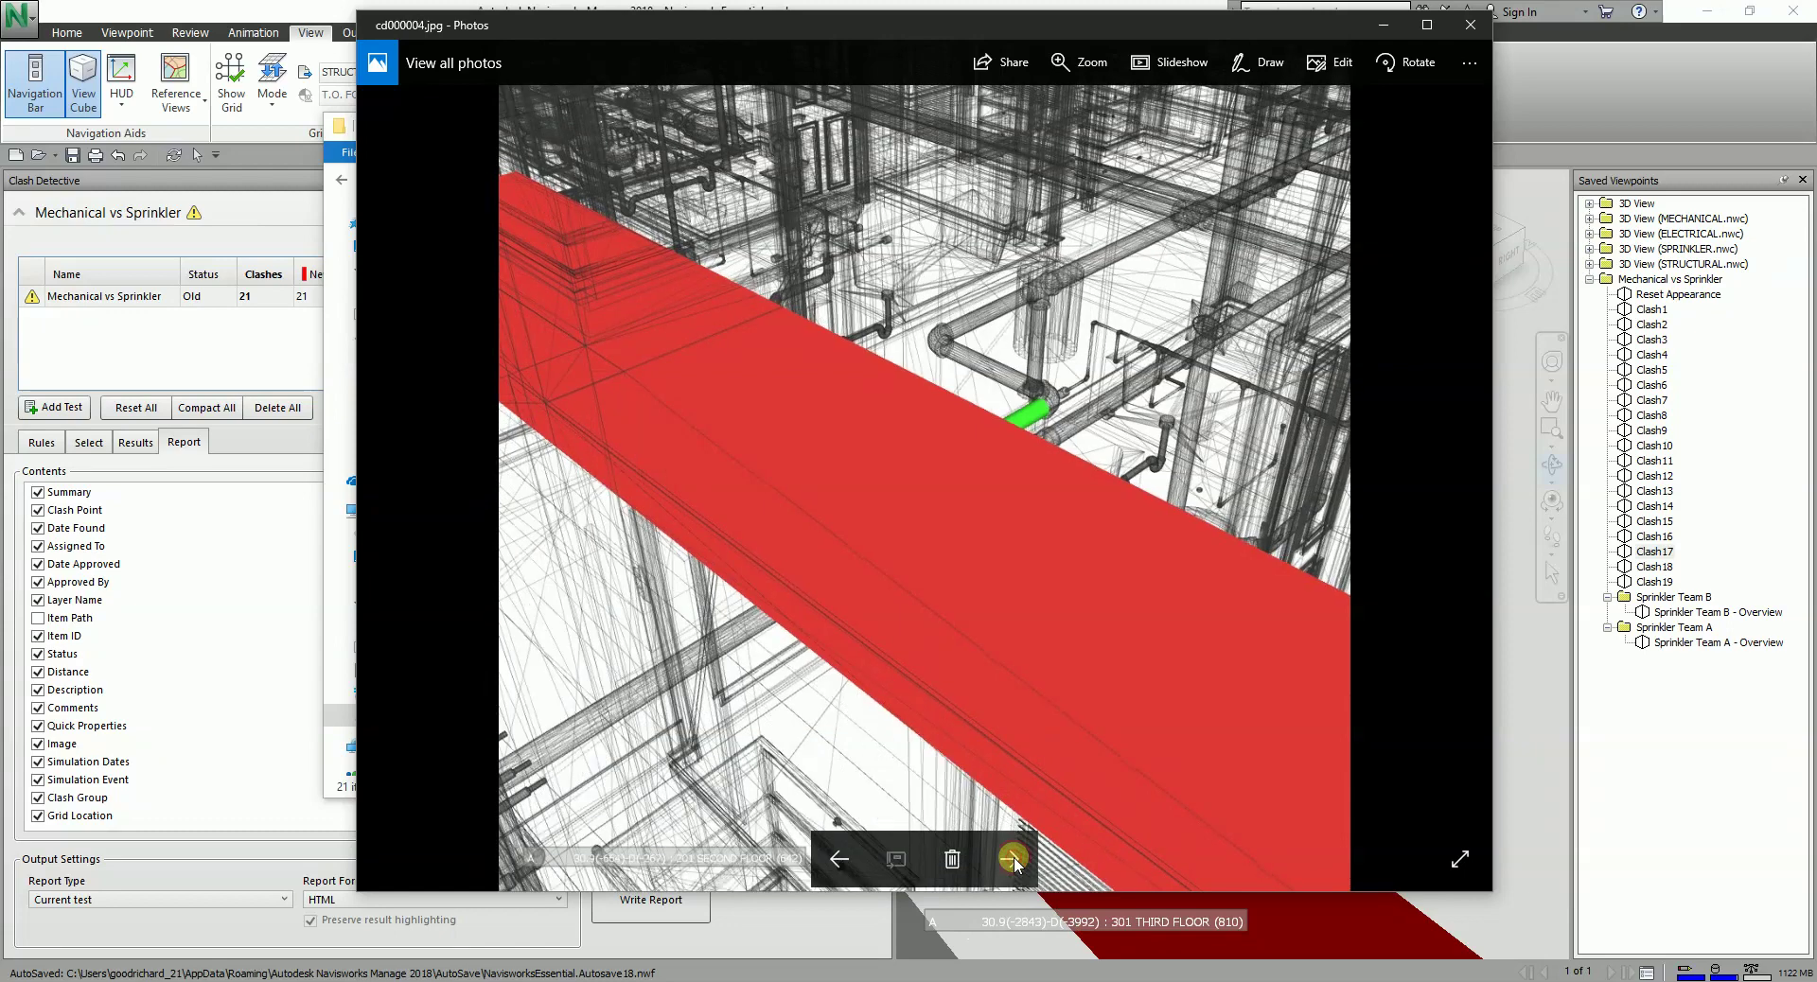
click(1013, 857)
click(1013, 857)
click(1013, 858)
click(1013, 857)
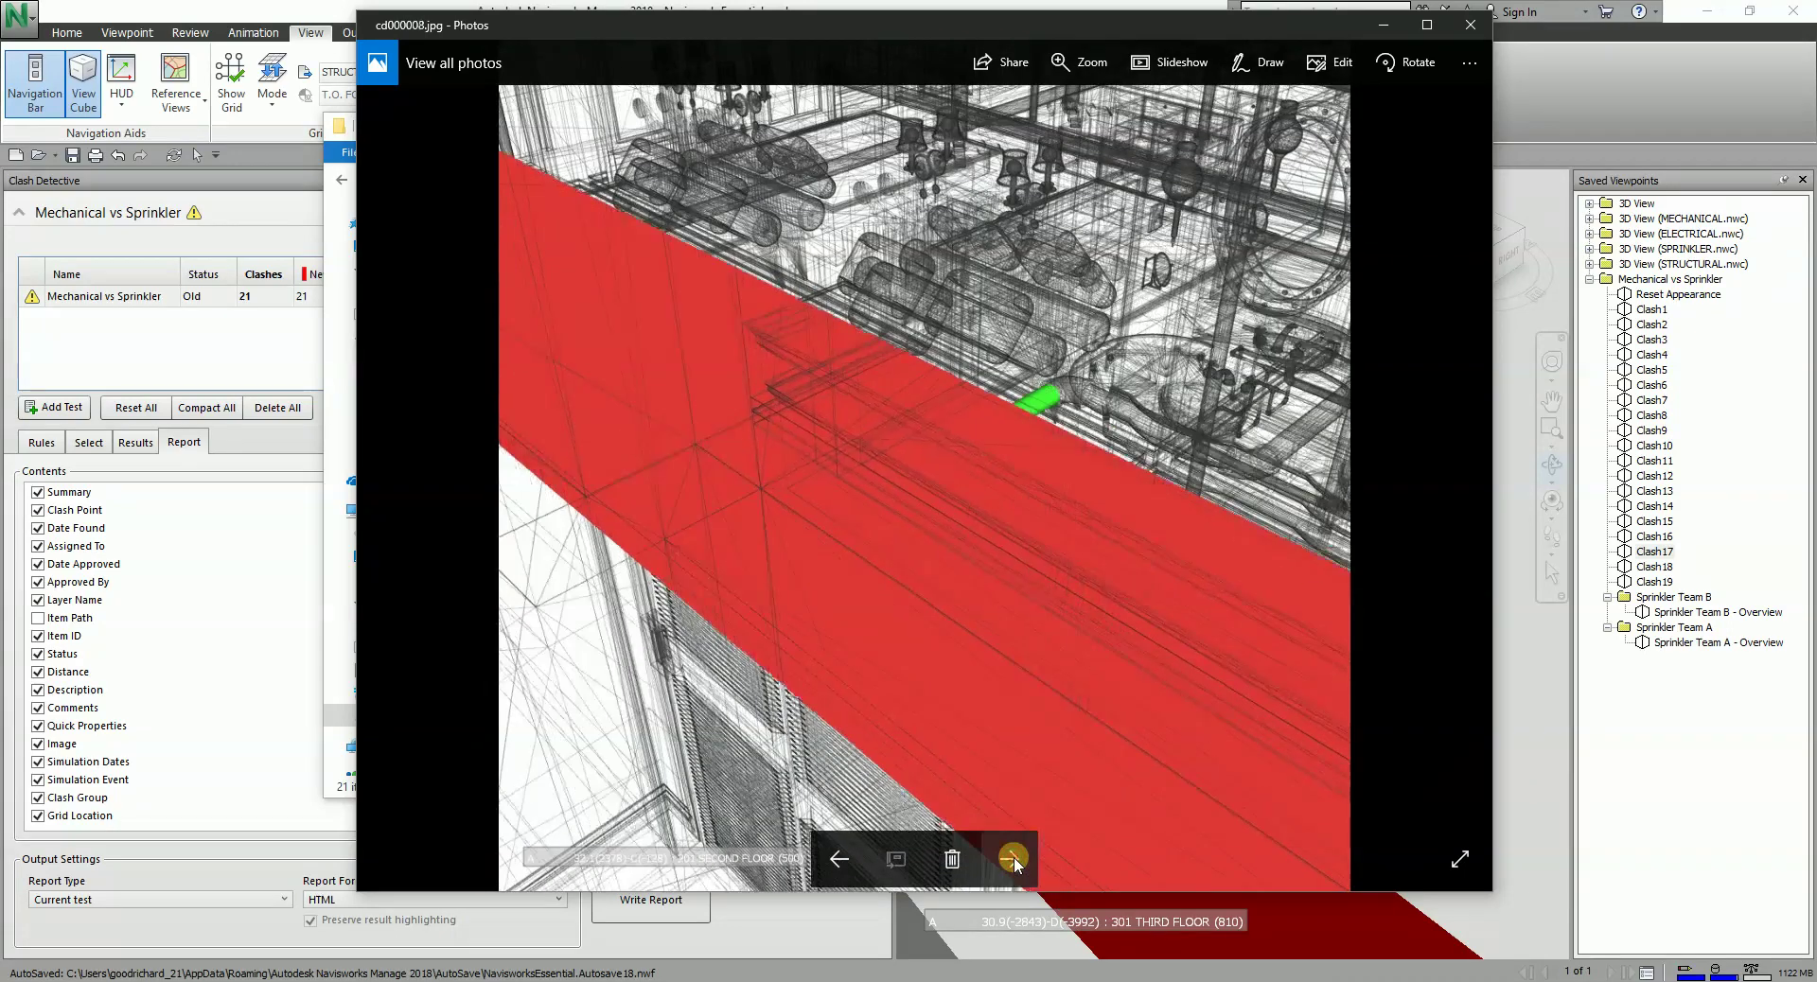
click(1469, 25)
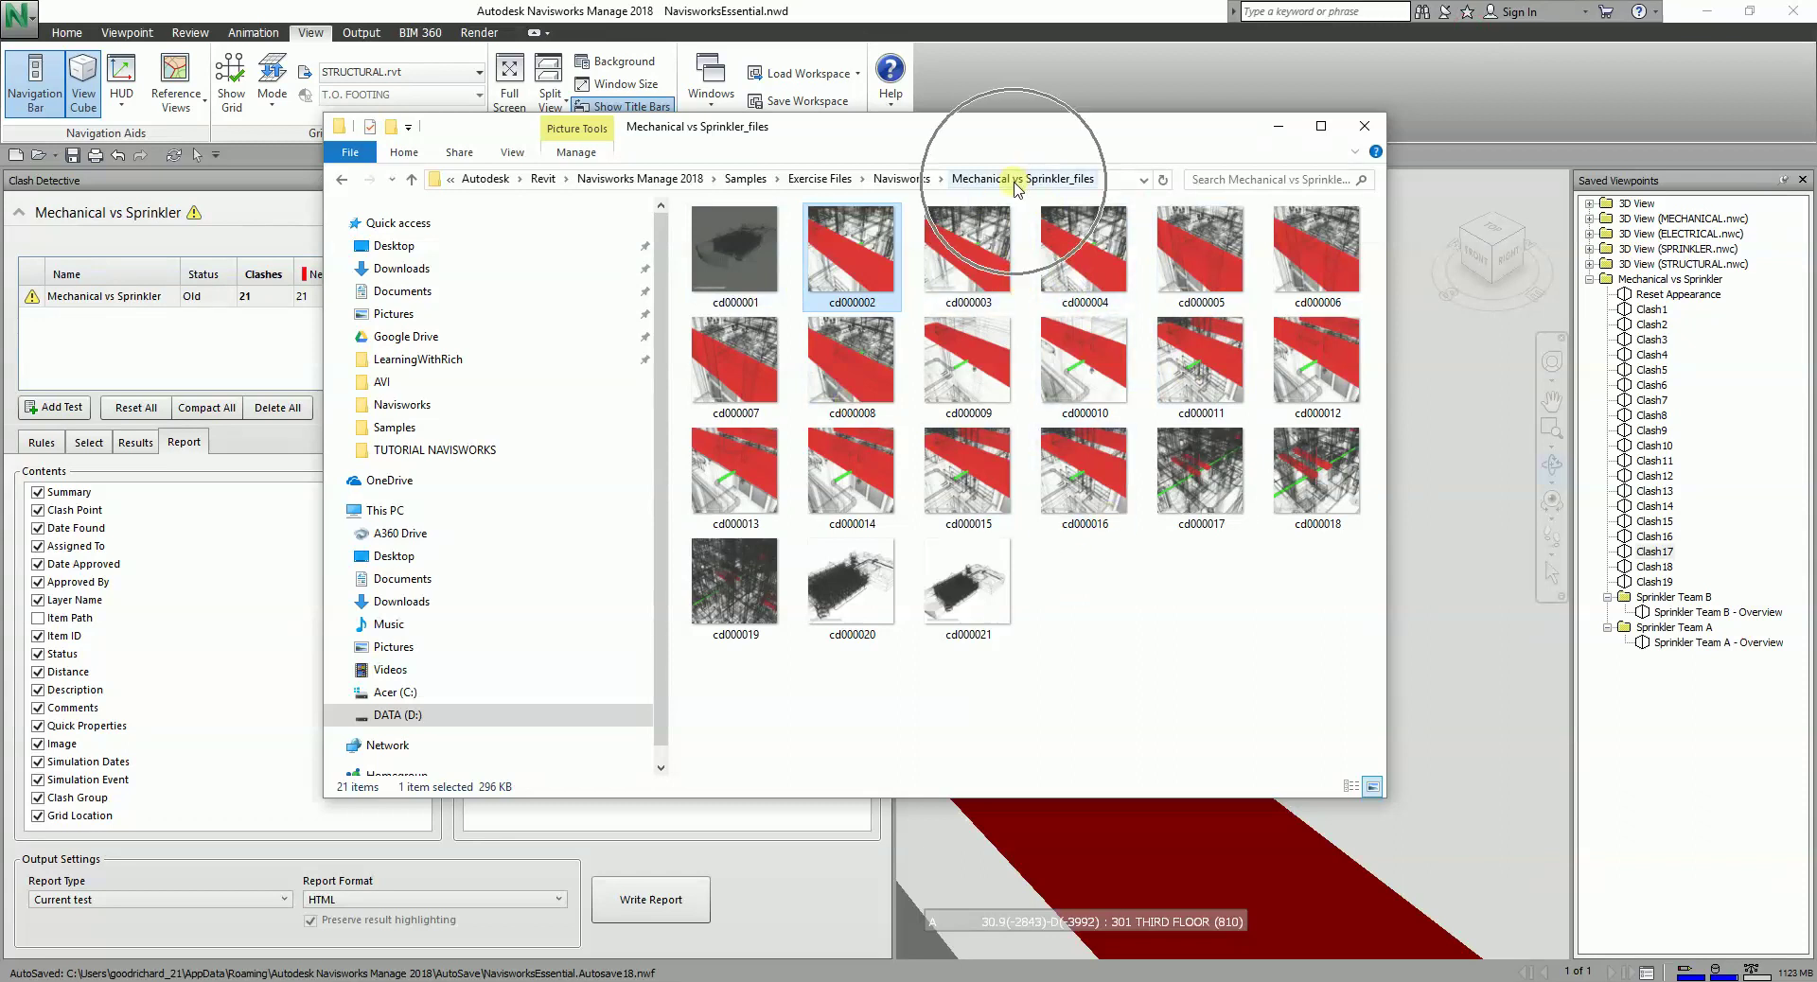
- Return to the Navisworks folder and open the Mechanical vs Sprinkler HTML report
click(903, 180)
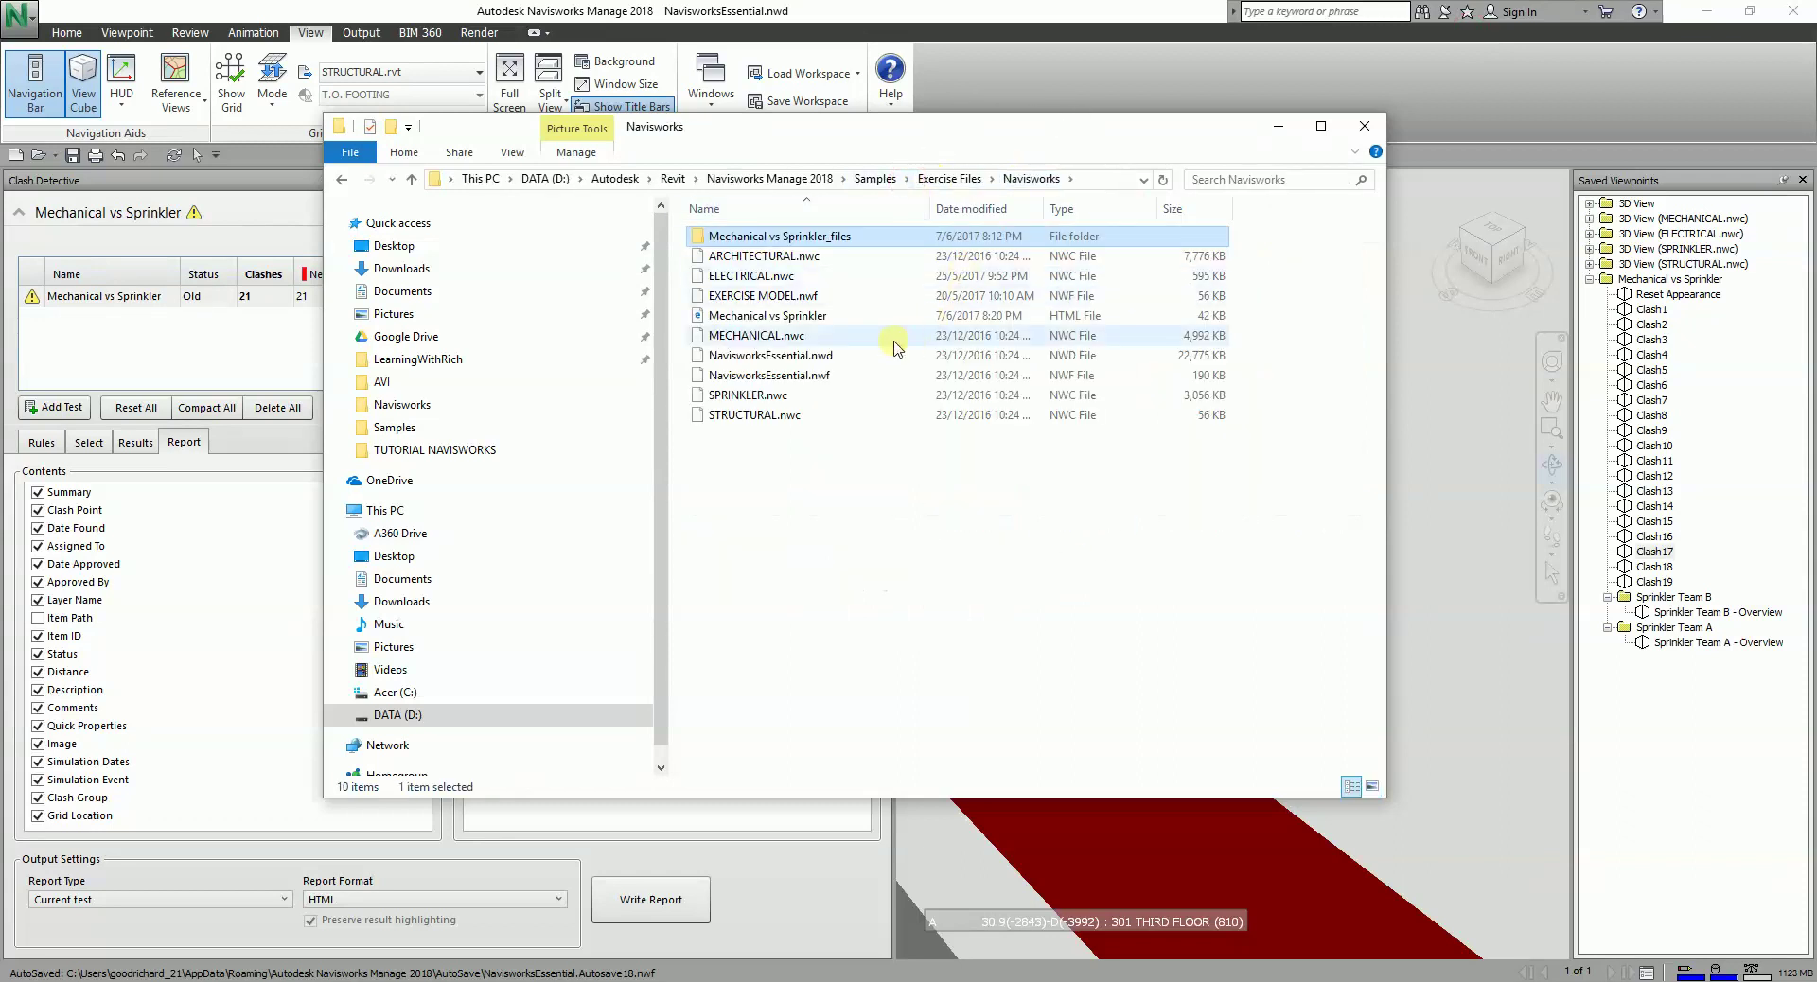
click(765, 322)
double_click(764, 323)
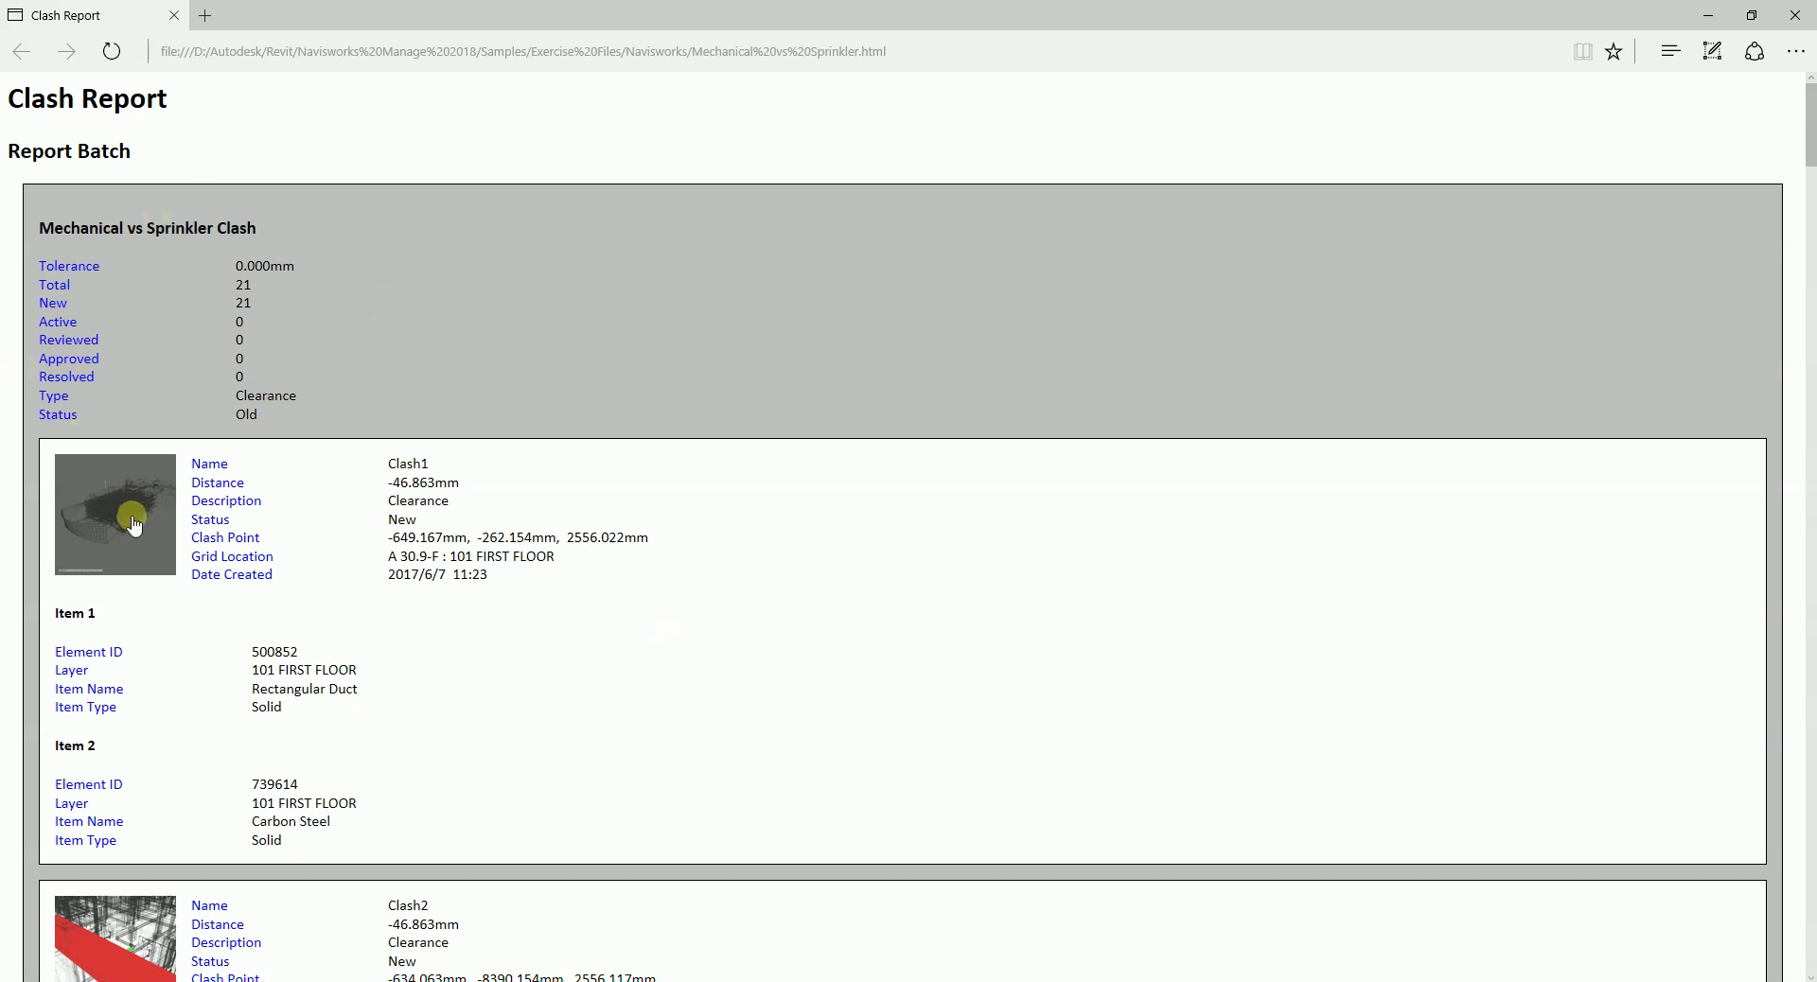
- Scroll the Clash Report down to the Clash2 entry
scroll(133, 535, down, 4)
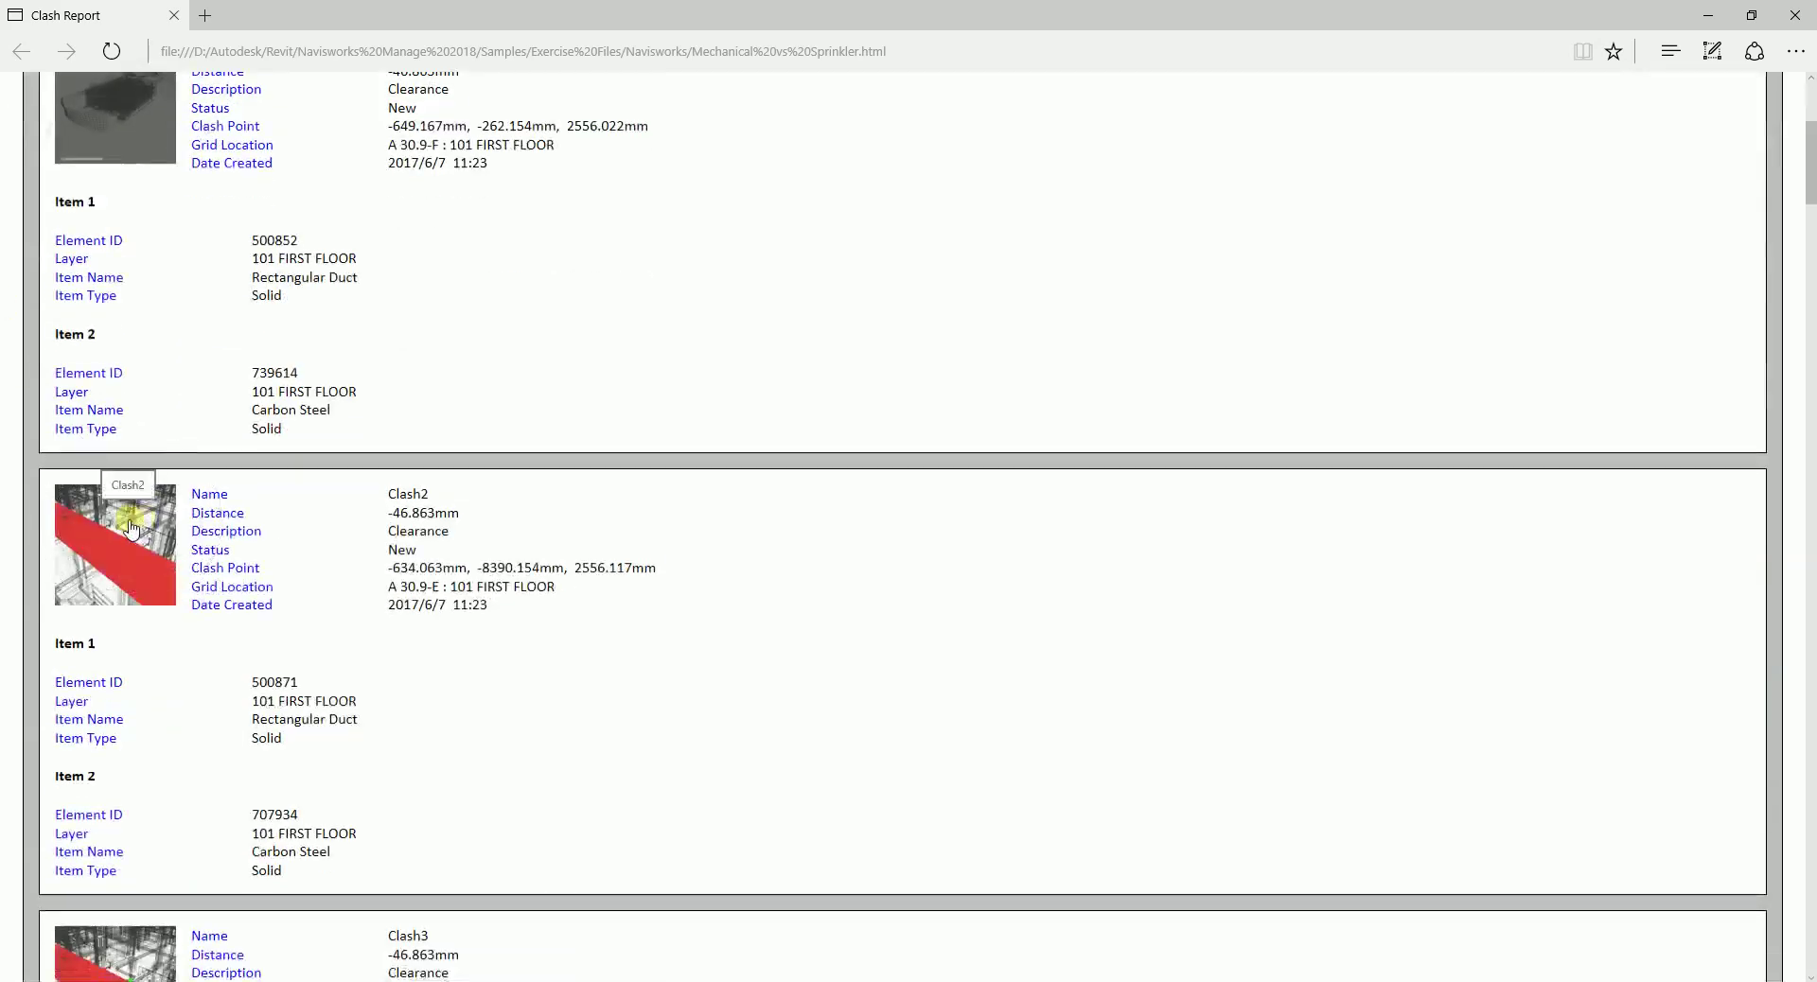
- View Clash2's cd000002.jpg image full-size, then go back to the report
click(129, 528)
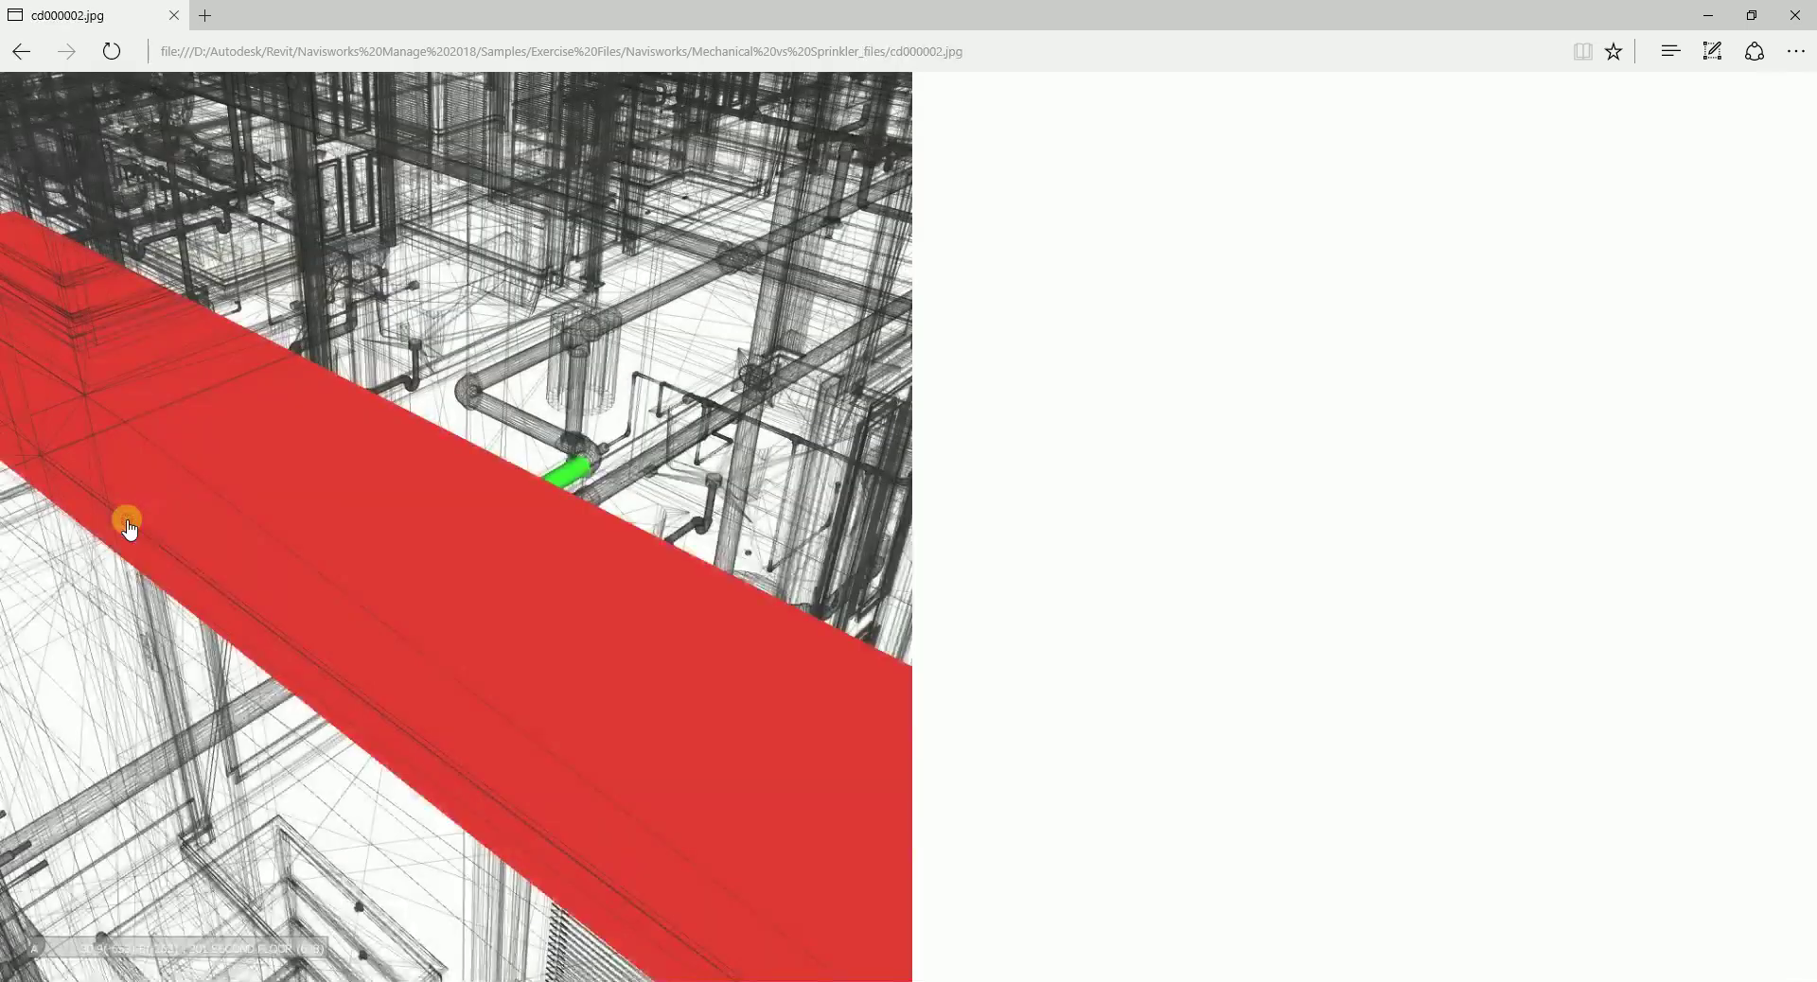
click(378, 520)
click(21, 53)
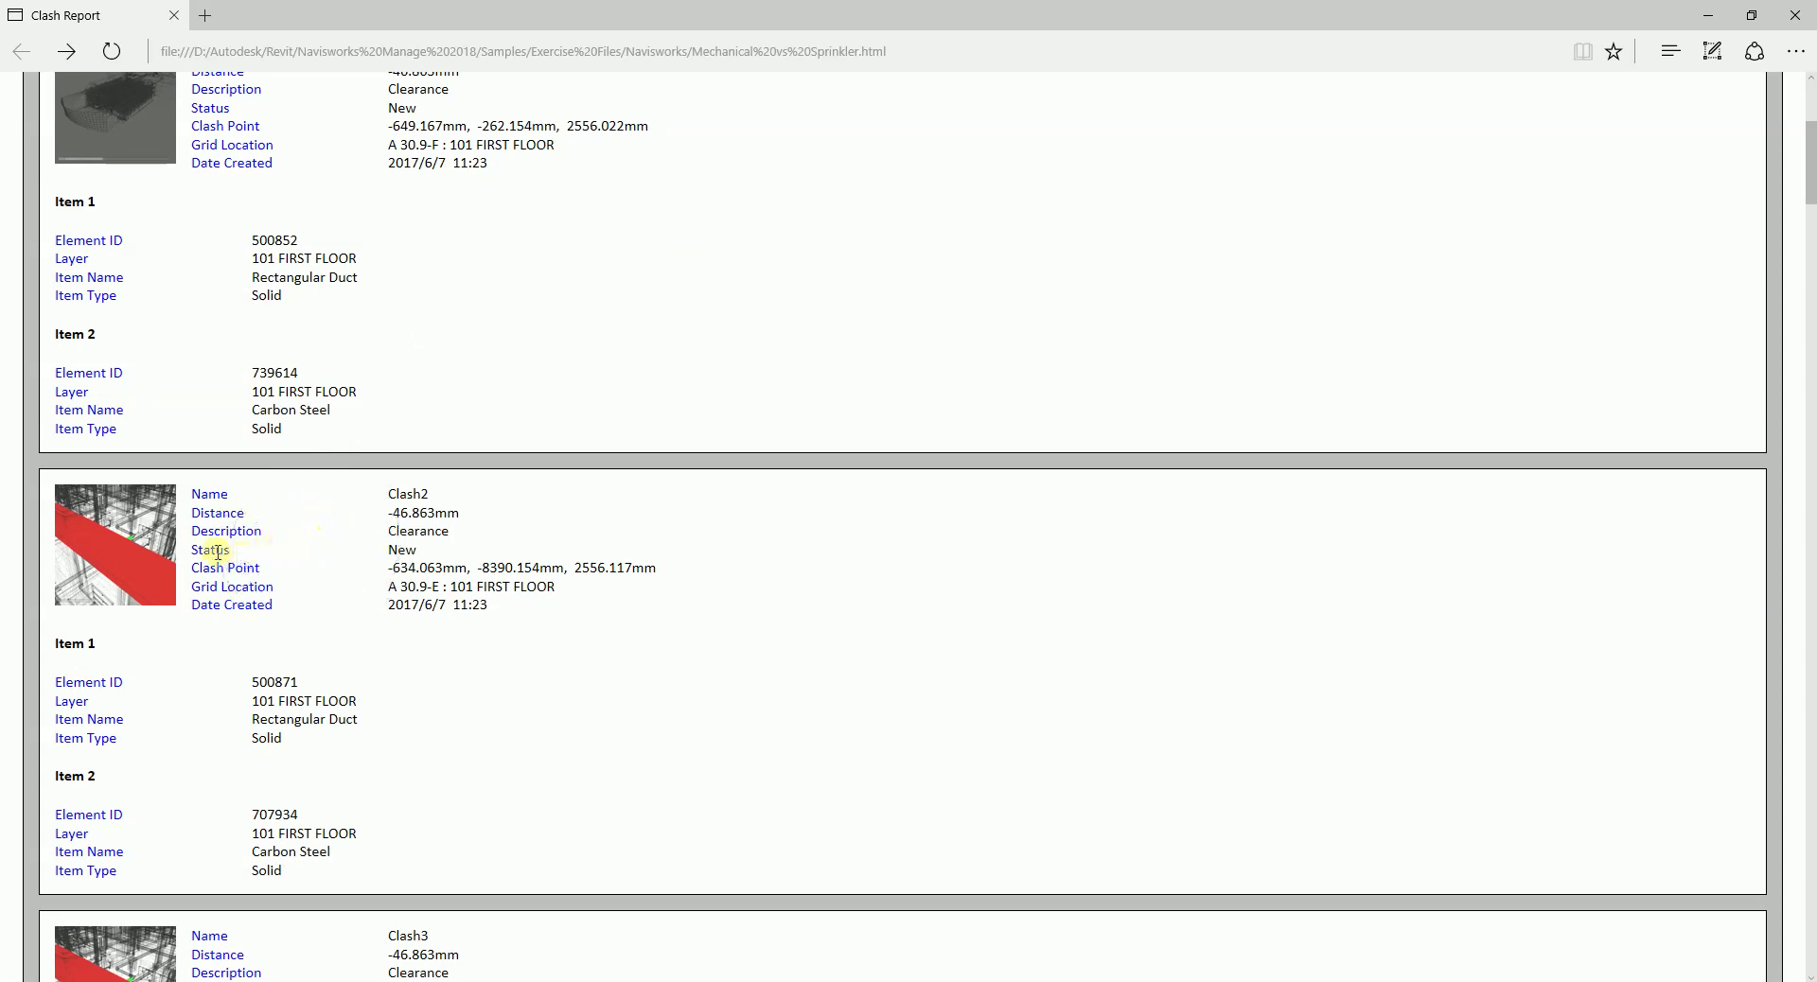
- Scroll to the report's top, showing 21 new clashes at 0.000mm tolerance
click(272, 587)
scroll(397, 544, up, 5)
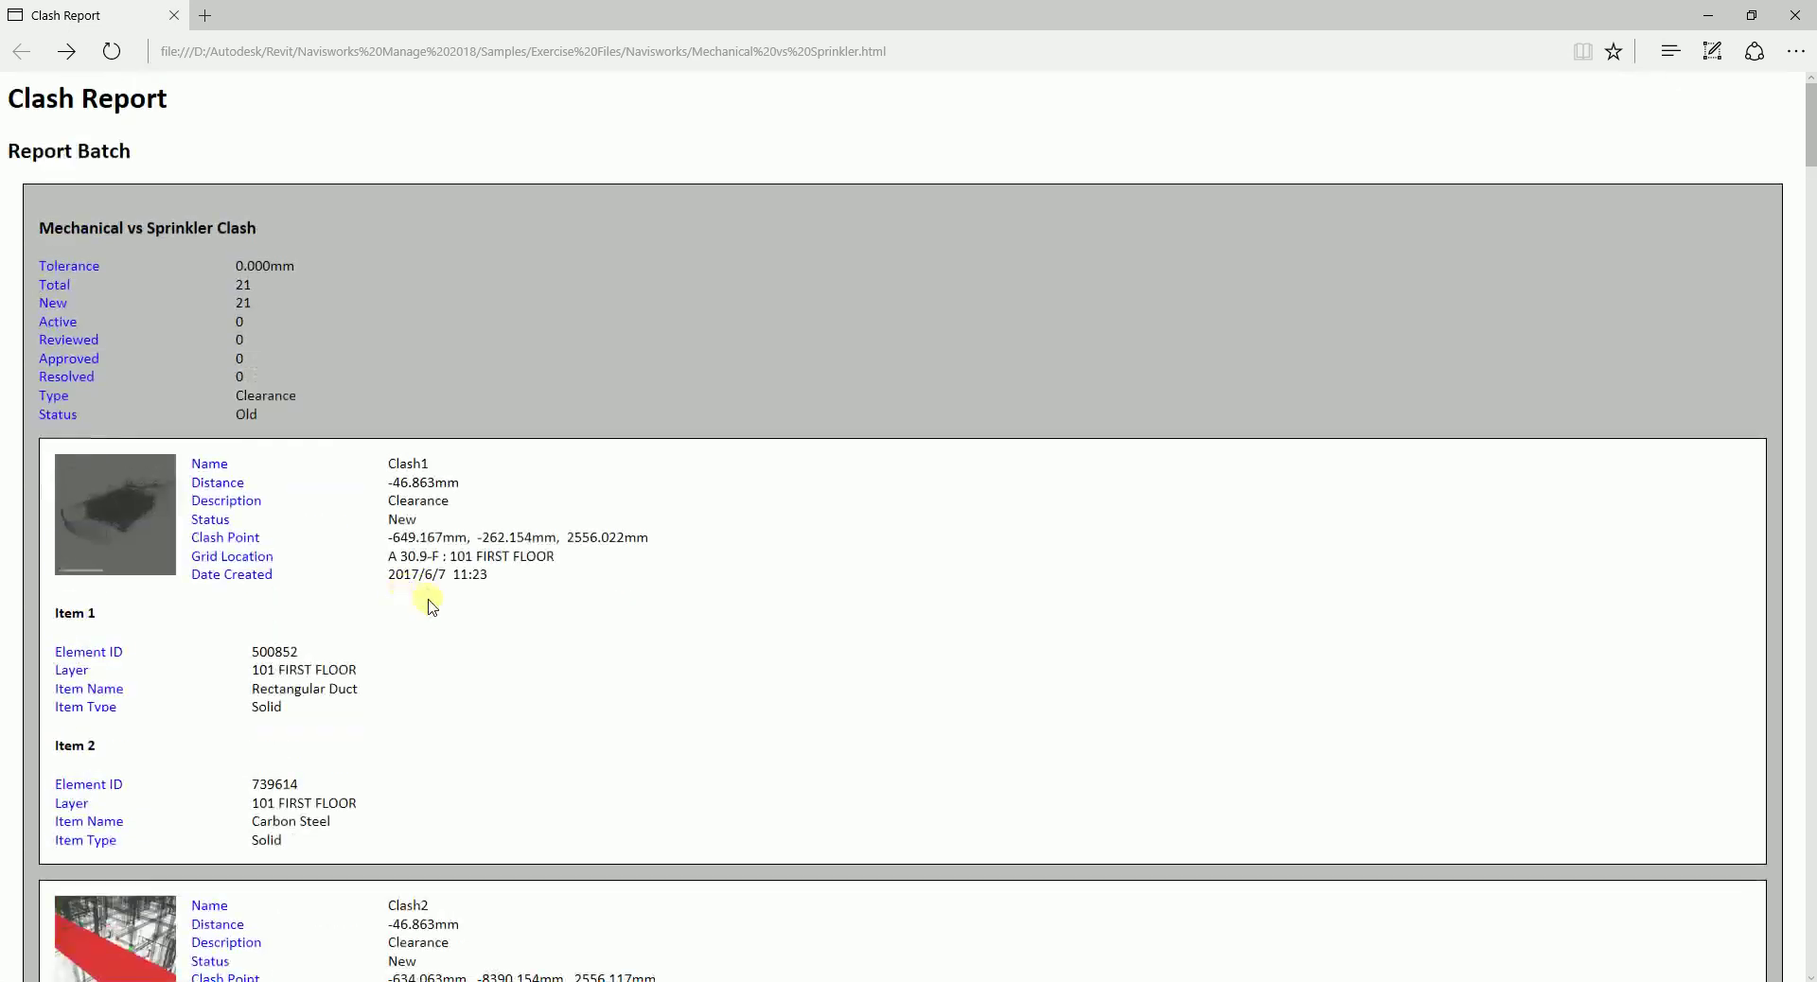